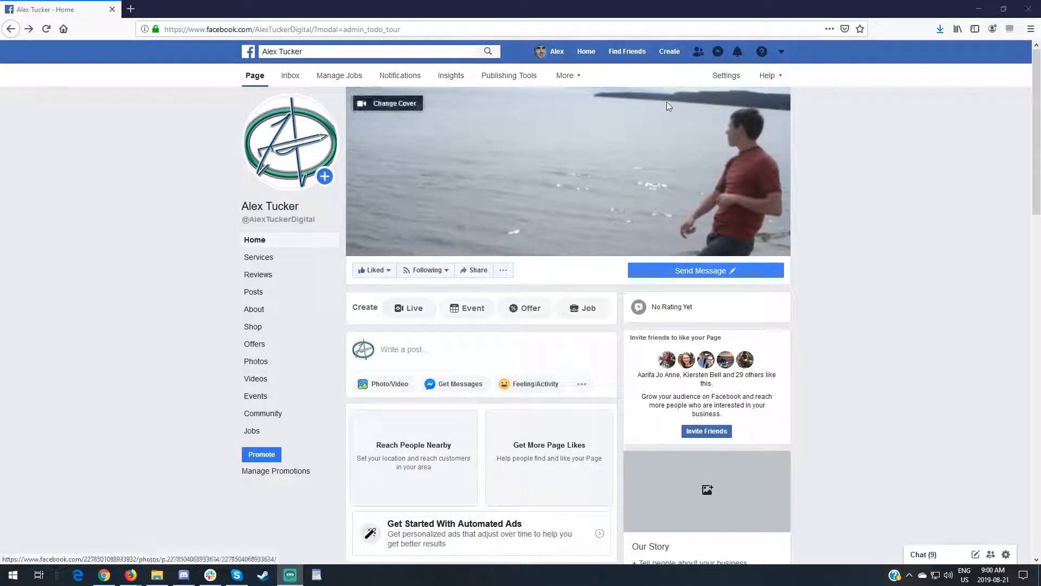
Start creating a new Page of the Business or Brand type
{"action": "left_click", "coordinate": [670, 55]}
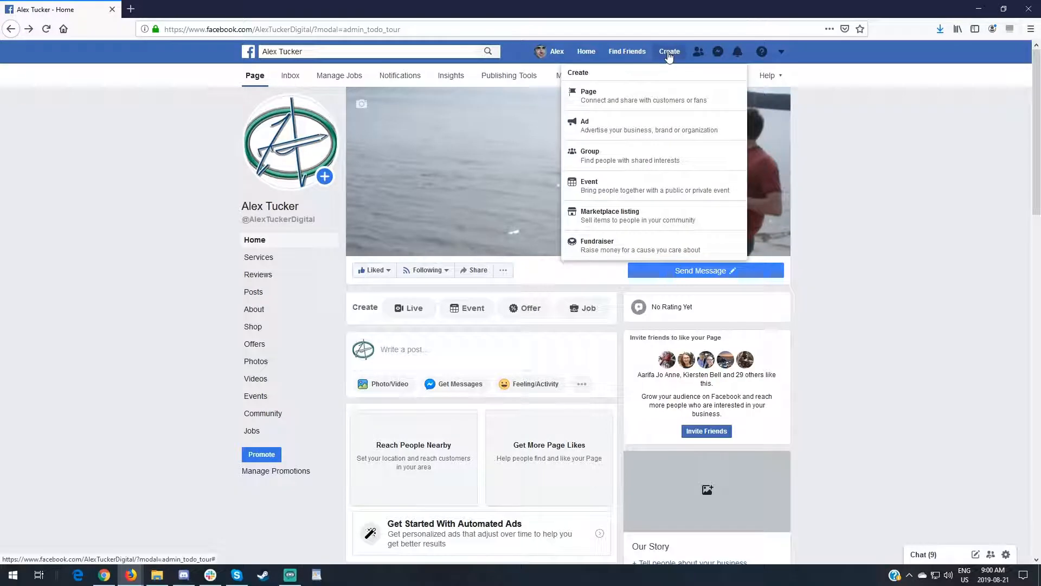
{"action": "left_click", "coordinate": [633, 105]}
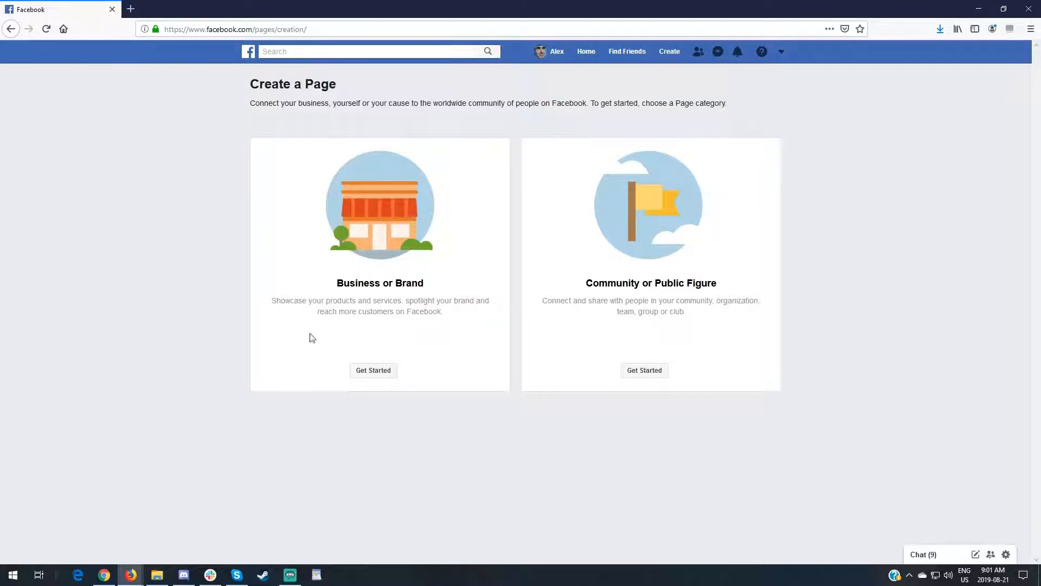
{"action": "left_click", "coordinate": [366, 373]}
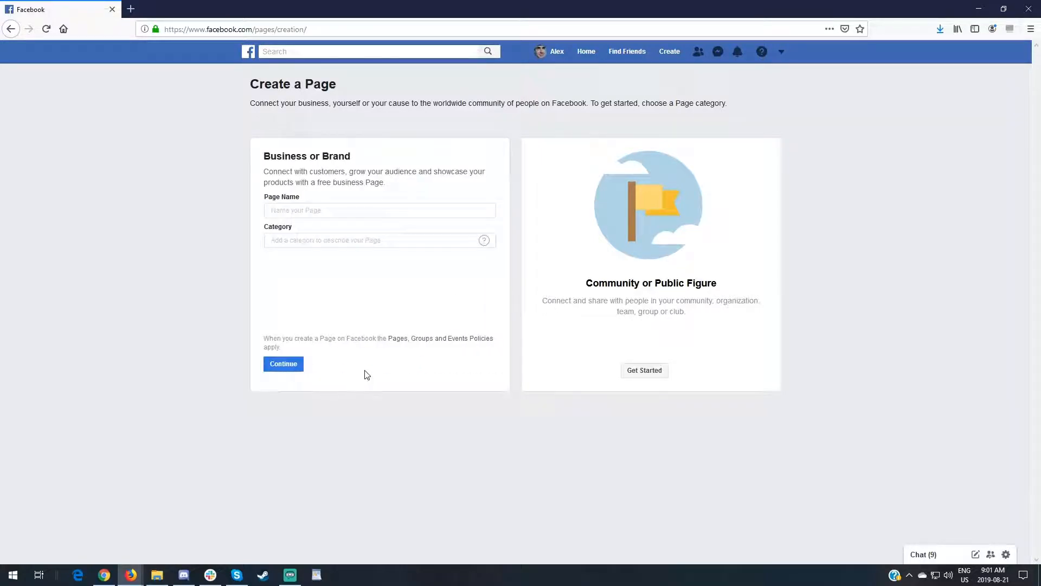
Try the category searches "mark" and "art" for the new Page, choose Visual Arts, and return to the existing Page
{"action": "left_click", "coordinate": [299, 210]}
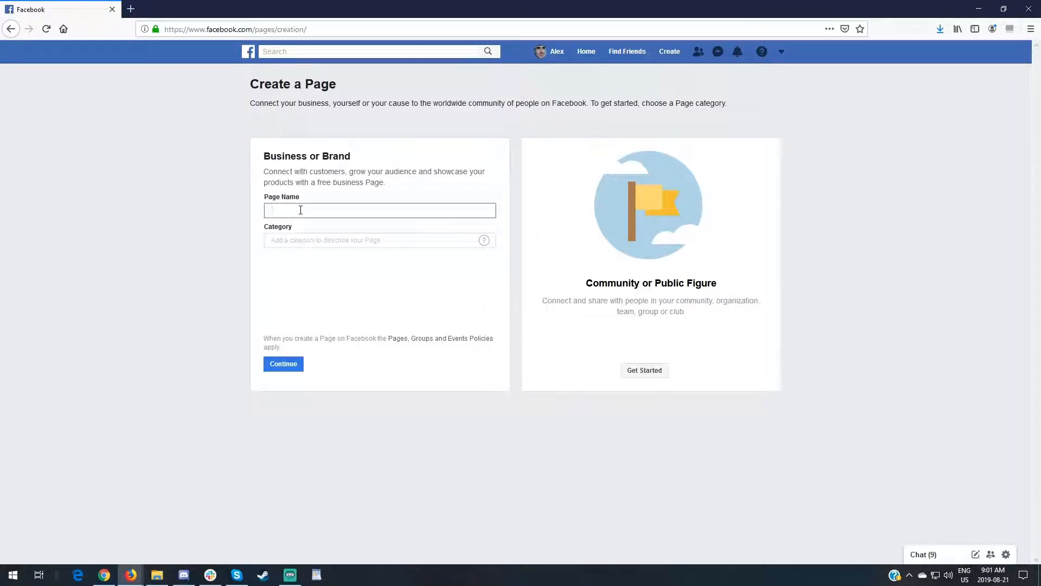
{"action": "left_click", "coordinate": [293, 245]}
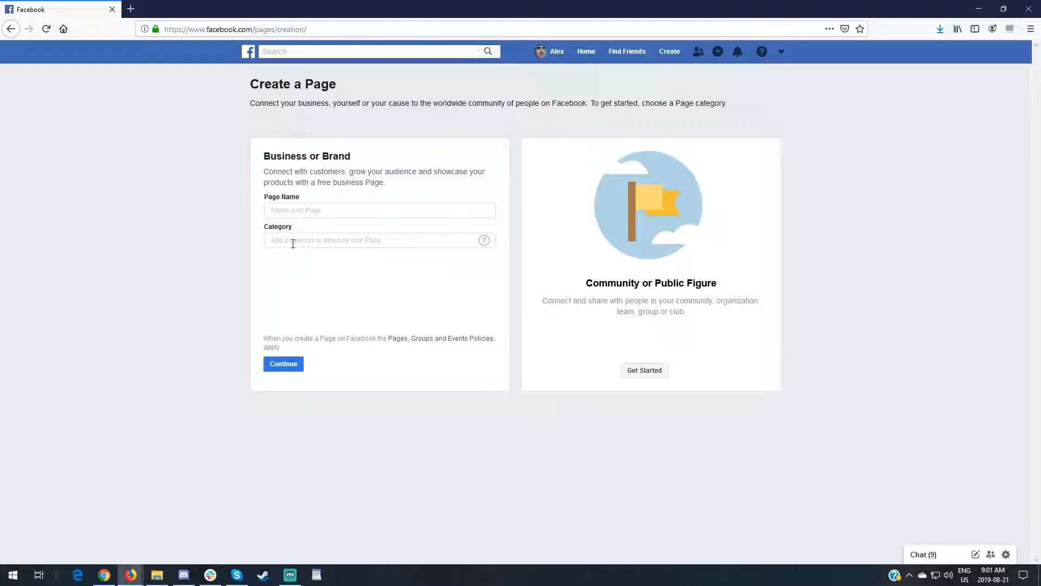
{"action": "left_click", "coordinate": [316, 244]}
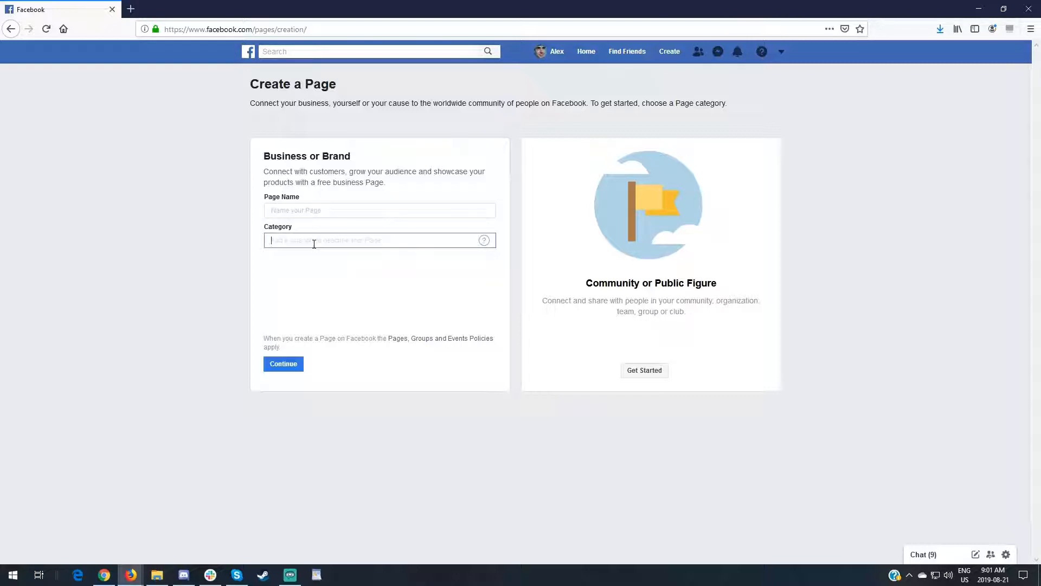
{"action": "type", "text": "mark"}
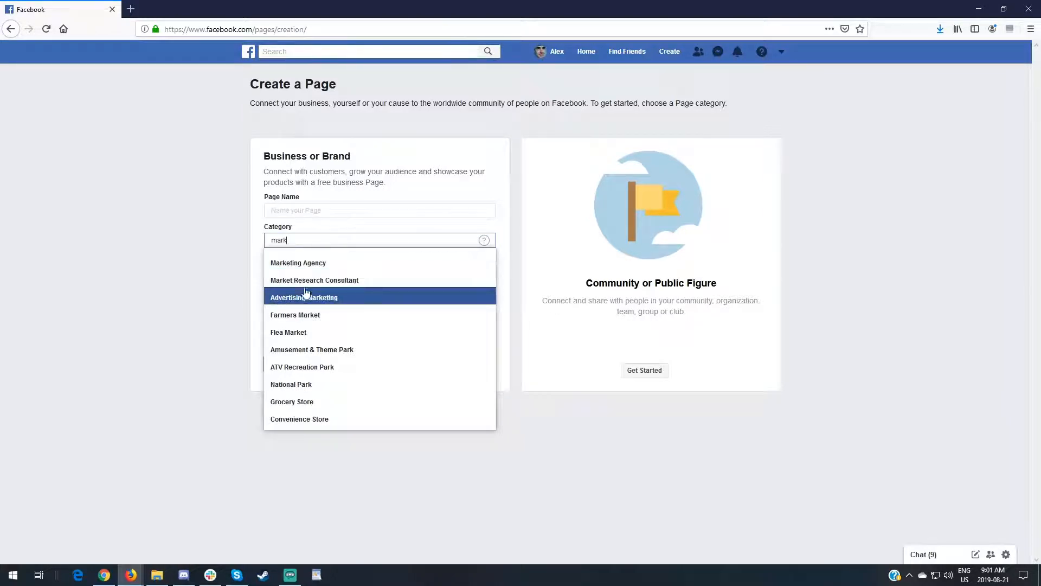
{"action": "left_click_drag", "start_coordinate": [295, 240], "coordinate": [232, 239]}
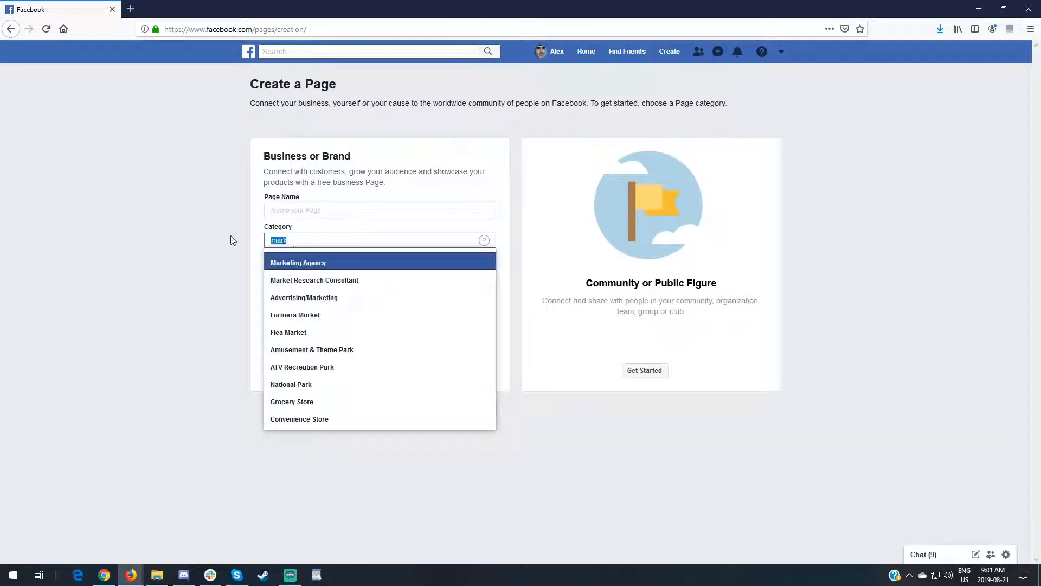
{"action": "type", "text": "art"}
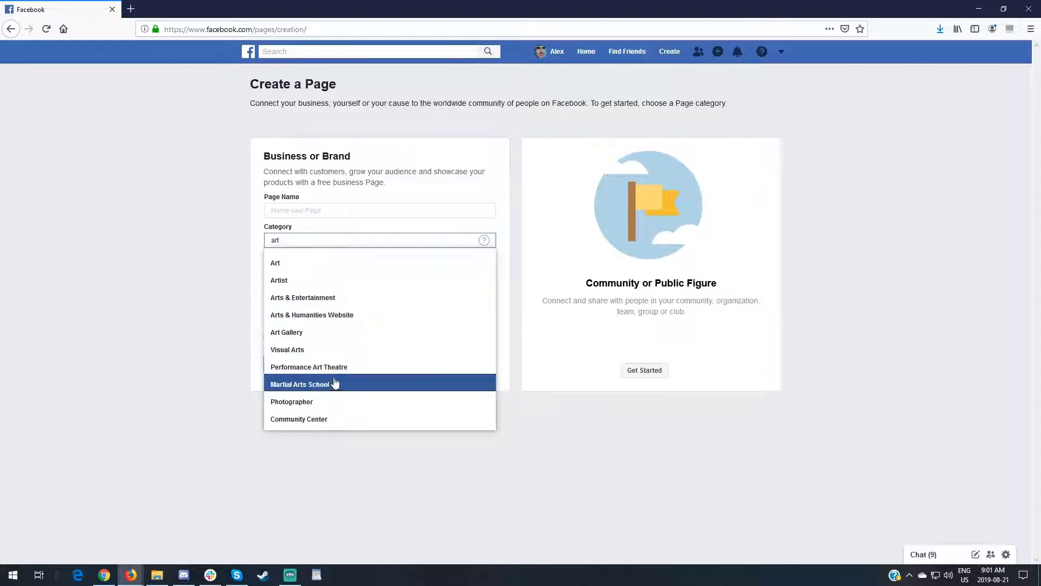
{"action": "key", "text": "Return"}
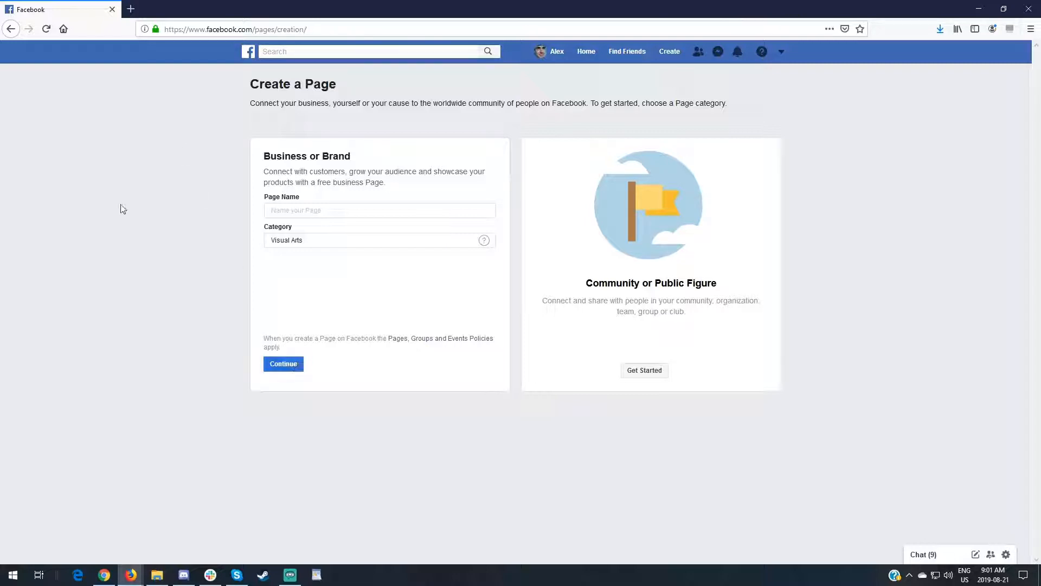
{"action": "left_click", "coordinate": [11, 29]}
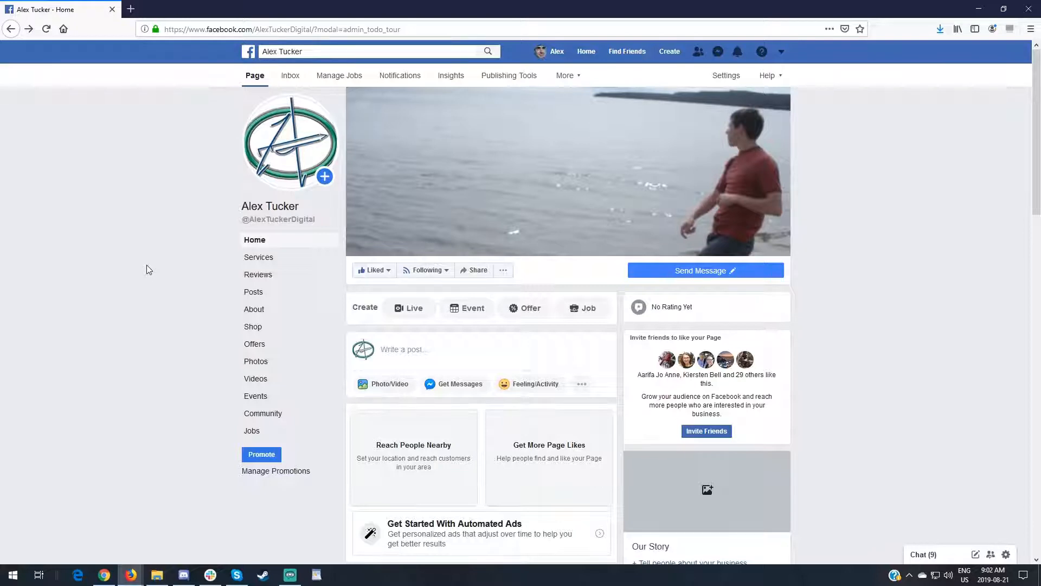
Review the existing Page's About section, including its general, business, contact and additional information
{"action": "left_click", "coordinate": [253, 310]}
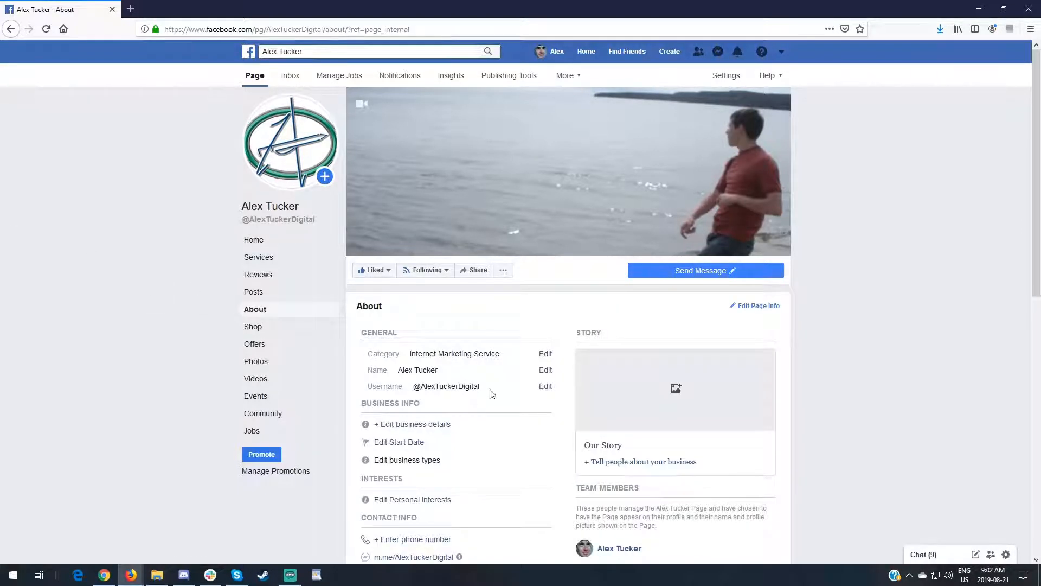
{"action": "scroll", "coordinate": [341, 290], "scroll_direction": "down", "scroll_amount": 3}
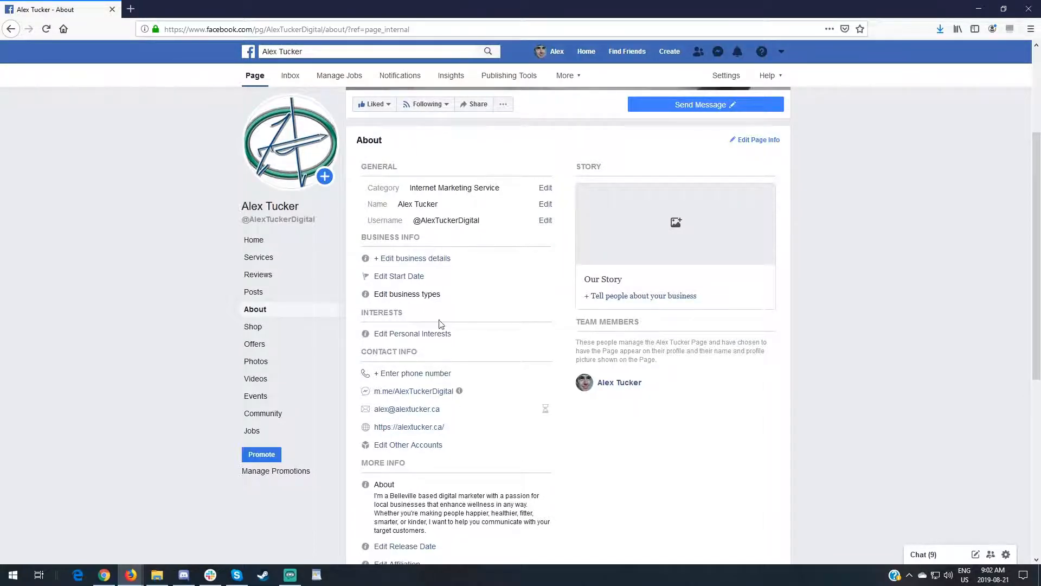
{"action": "scroll", "coordinate": [461, 266], "scroll_direction": "down", "scroll_amount": 1}
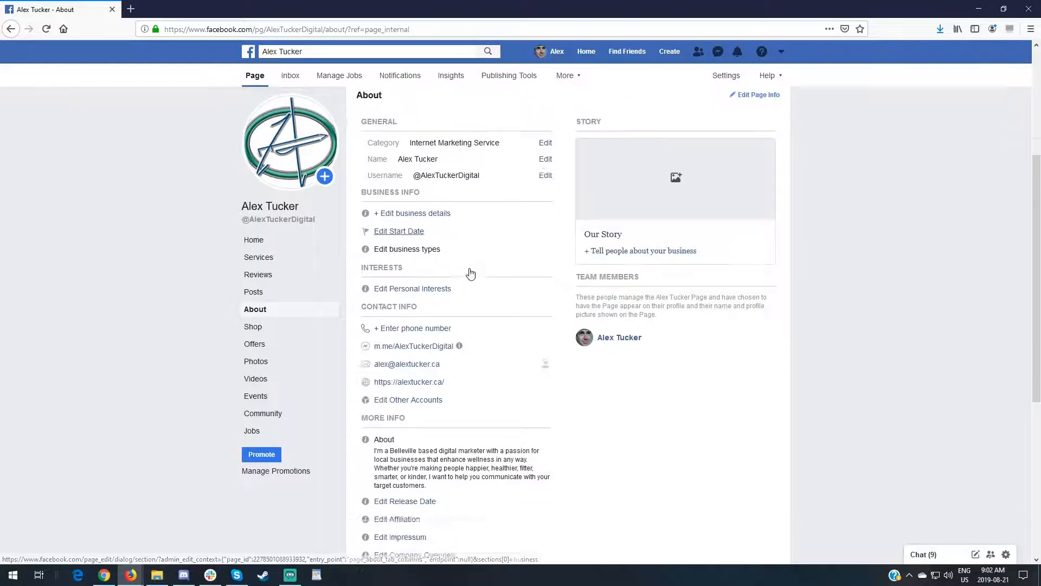
{"action": "scroll", "coordinate": [472, 272], "scroll_direction": "down", "scroll_amount": 3}
{"action": "scroll", "coordinate": [478, 274], "scroll_direction": "up", "scroll_amount": 5}
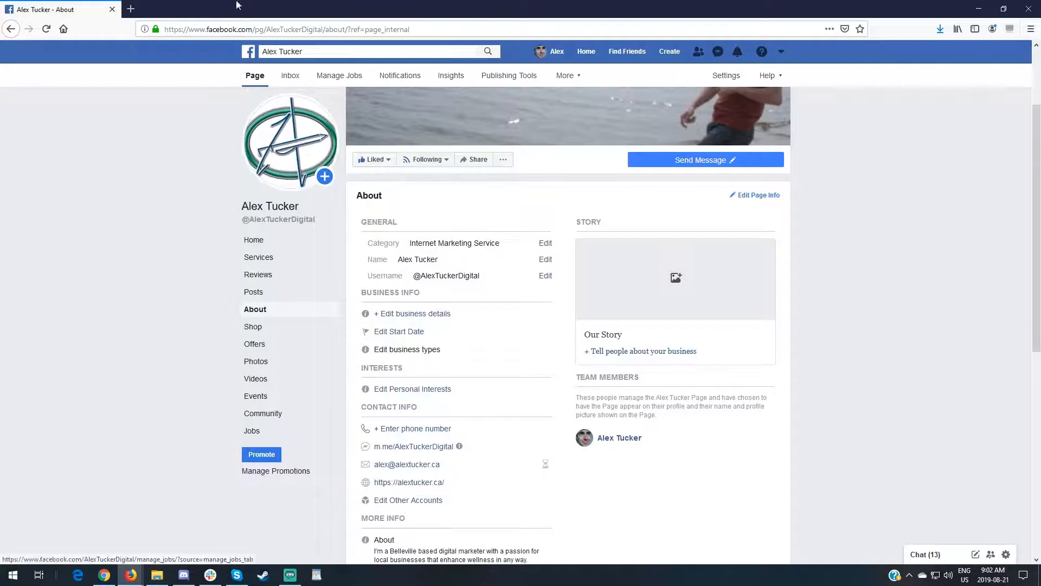
Highlight the Page's username within its web address to examine how the custom URL is formed
{"action": "left_click_drag", "start_coordinate": [267, 29], "coordinate": [324, 29]}
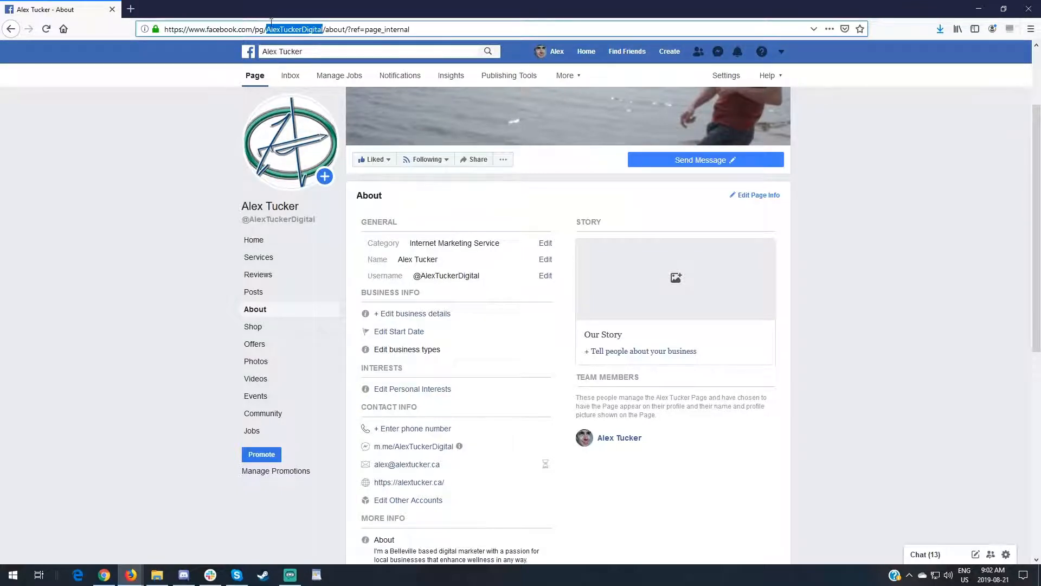
{"action": "left_click", "coordinate": [304, 28]}
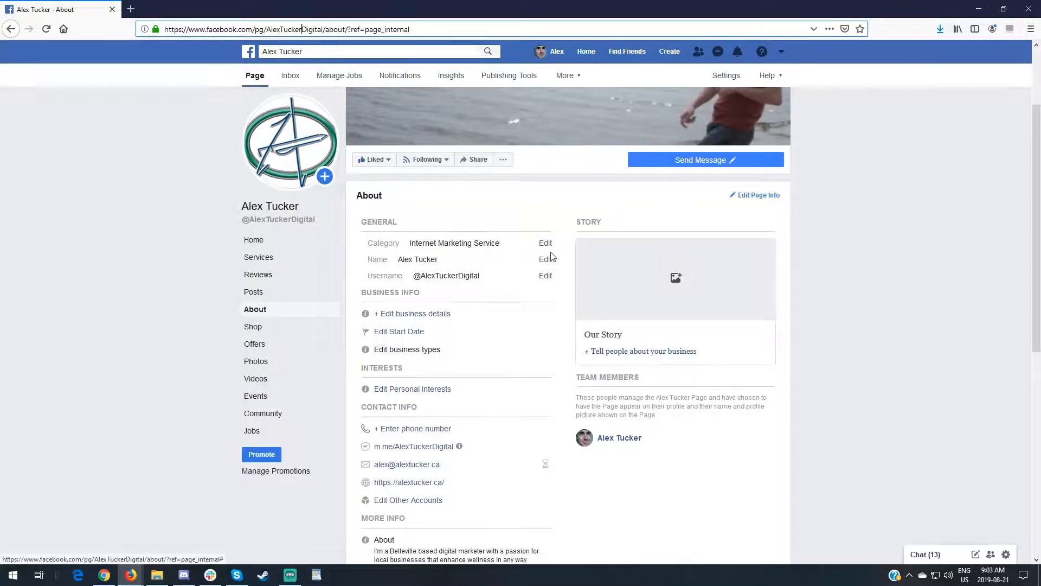
{"action": "scroll", "coordinate": [504, 255], "scroll_direction": "up", "scroll_amount": 2}
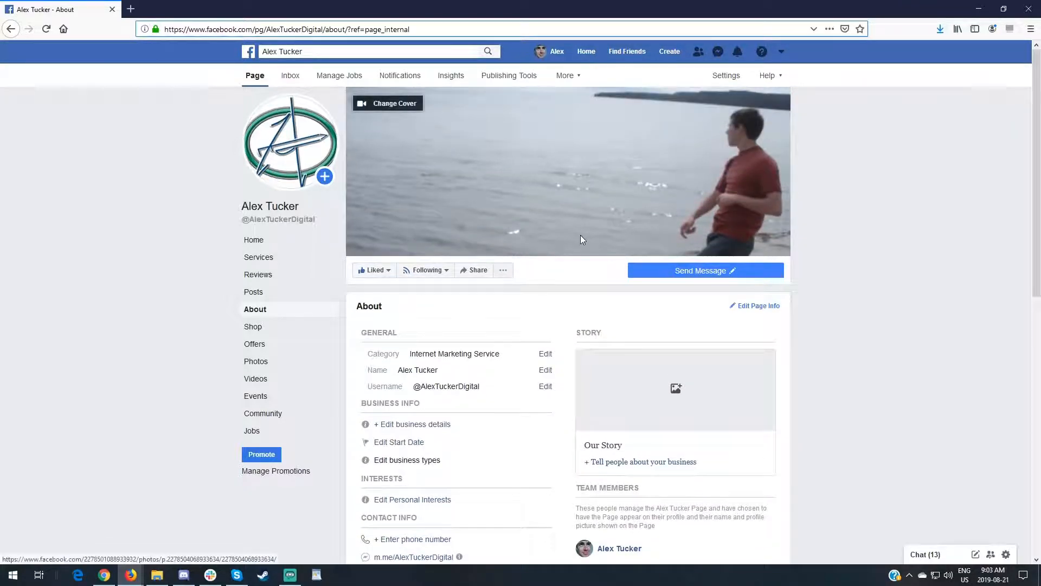
Look through the Page's general, Messaging, Notifications and Instagram settings
{"action": "left_click", "coordinate": [732, 76]}
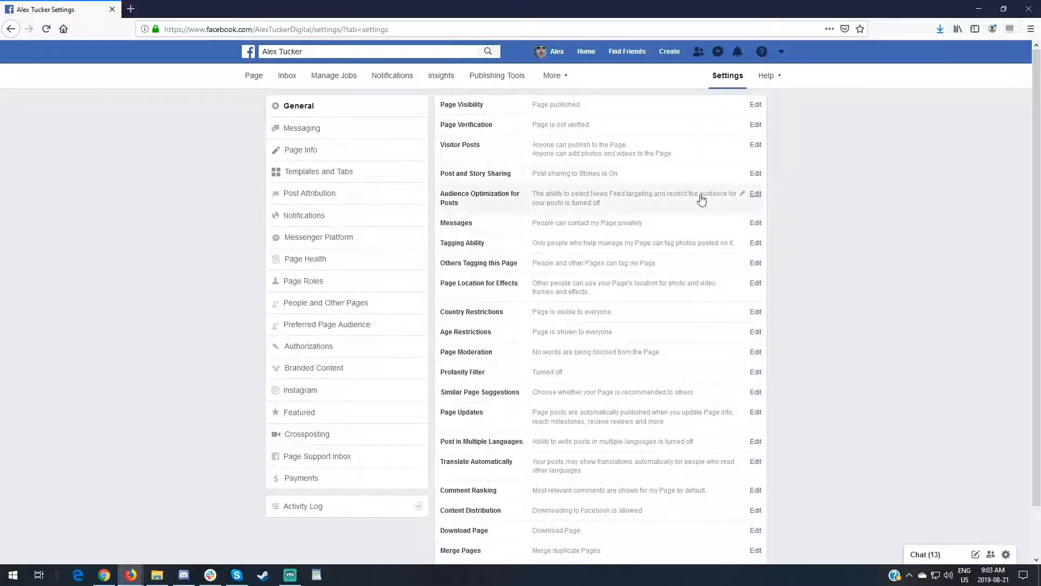
{"action": "left_click", "coordinate": [325, 135]}
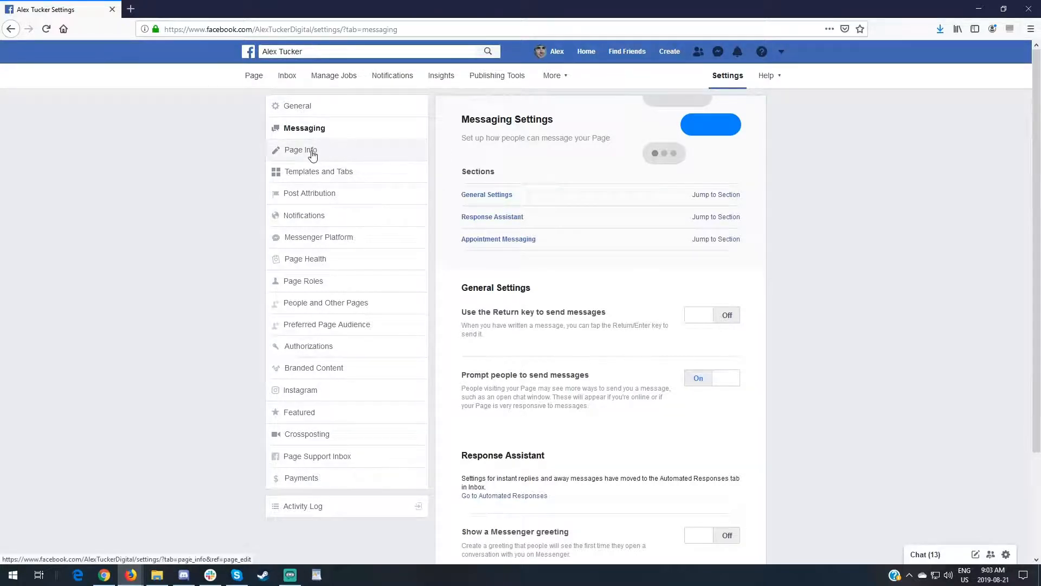
{"action": "left_click", "coordinate": [328, 214]}
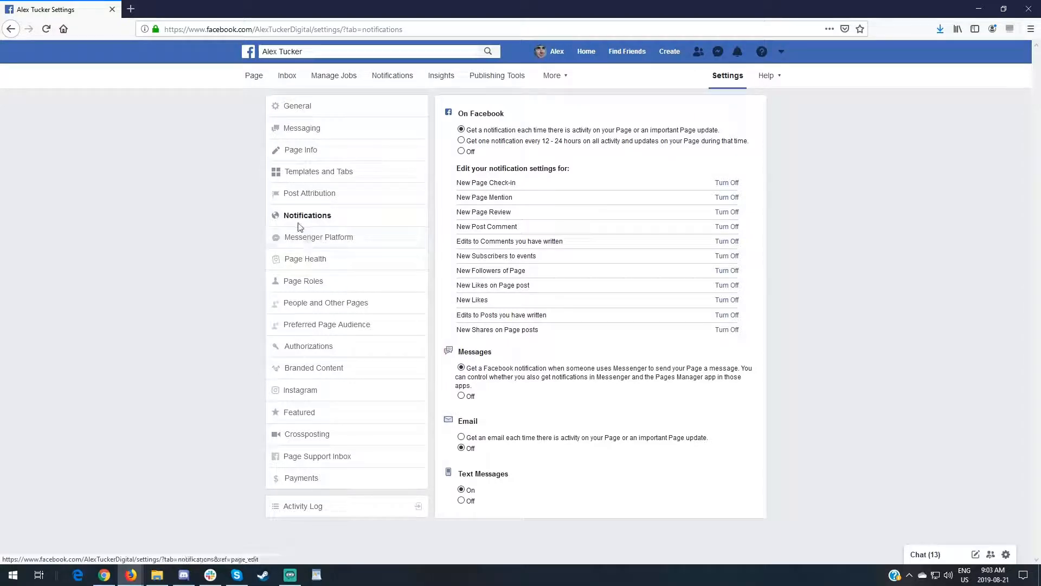
{"action": "left_click", "coordinate": [356, 391]}
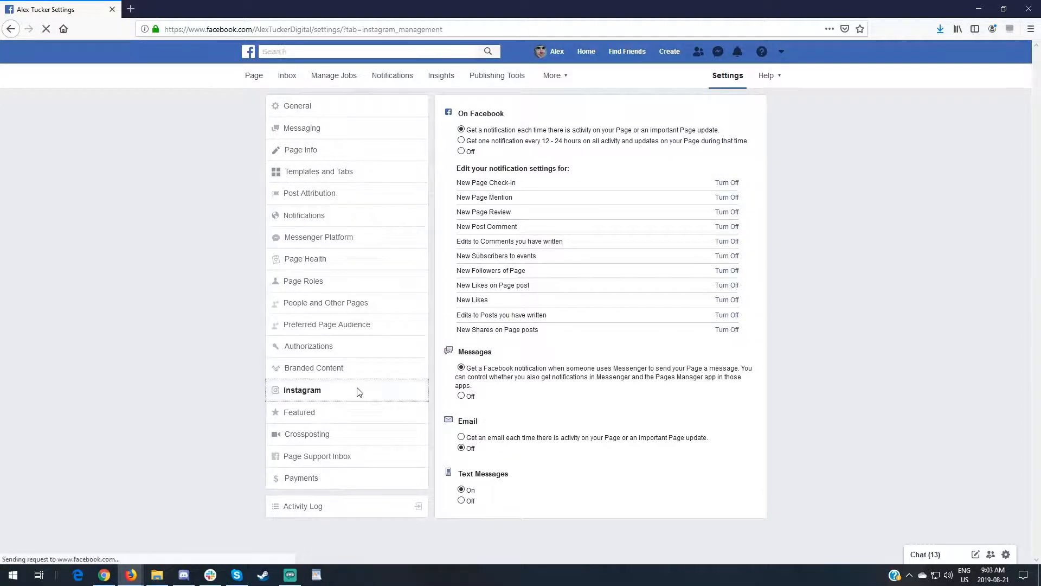
Review the Page Roles settings and the role types available when assigning a new Page role
{"action": "left_click", "coordinate": [338, 286]}
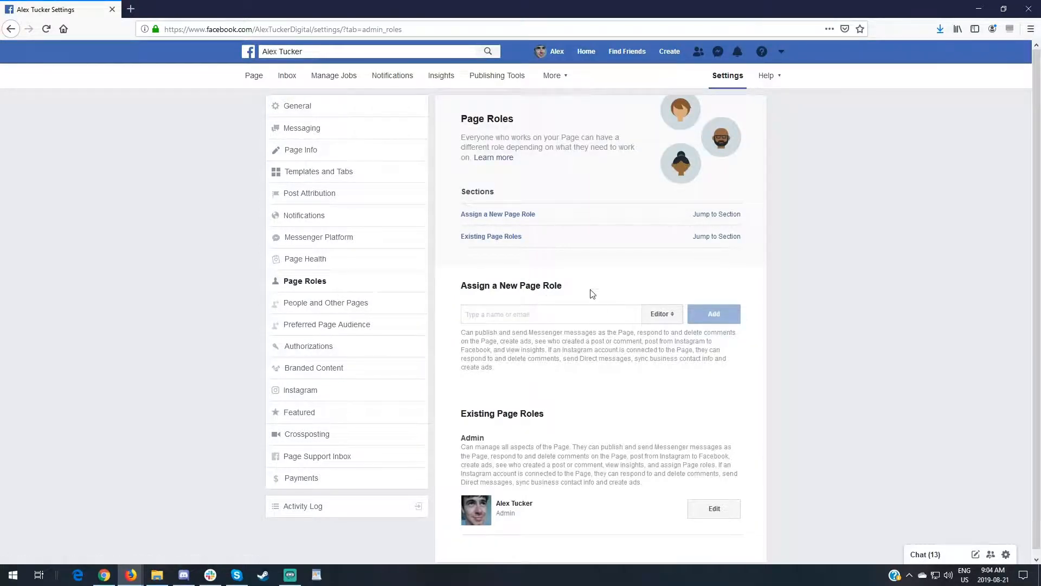
{"action": "scroll", "coordinate": [562, 311], "scroll_direction": "down", "scroll_amount": 1}
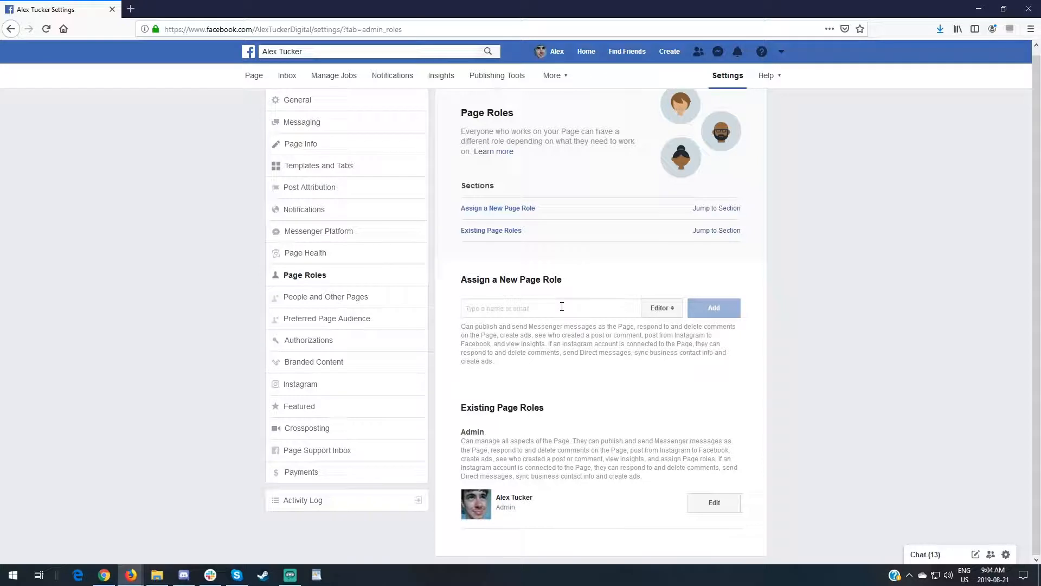
{"action": "left_click", "coordinate": [662, 307]}
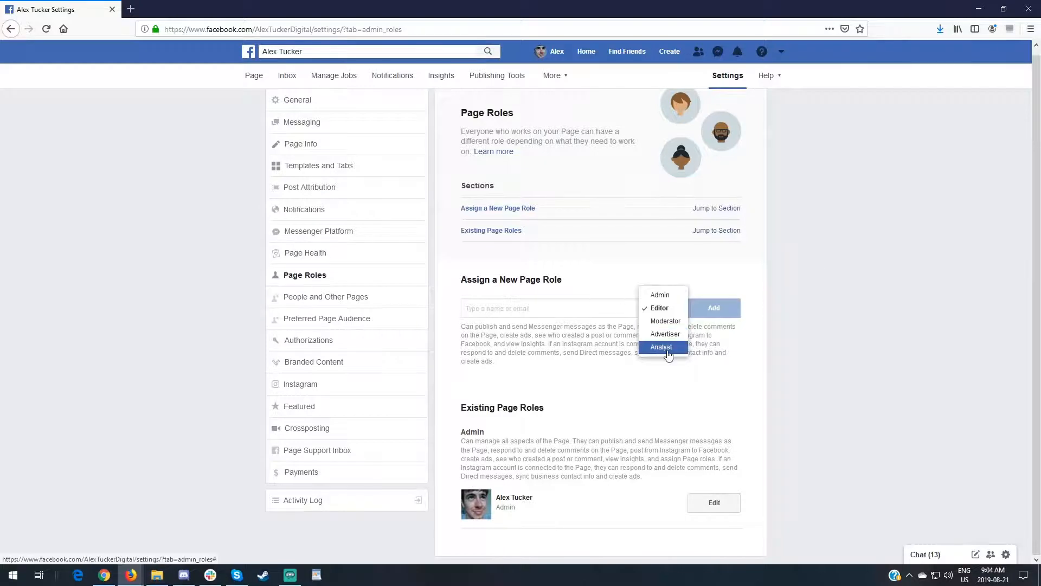
{"action": "left_click", "coordinate": [812, 265]}
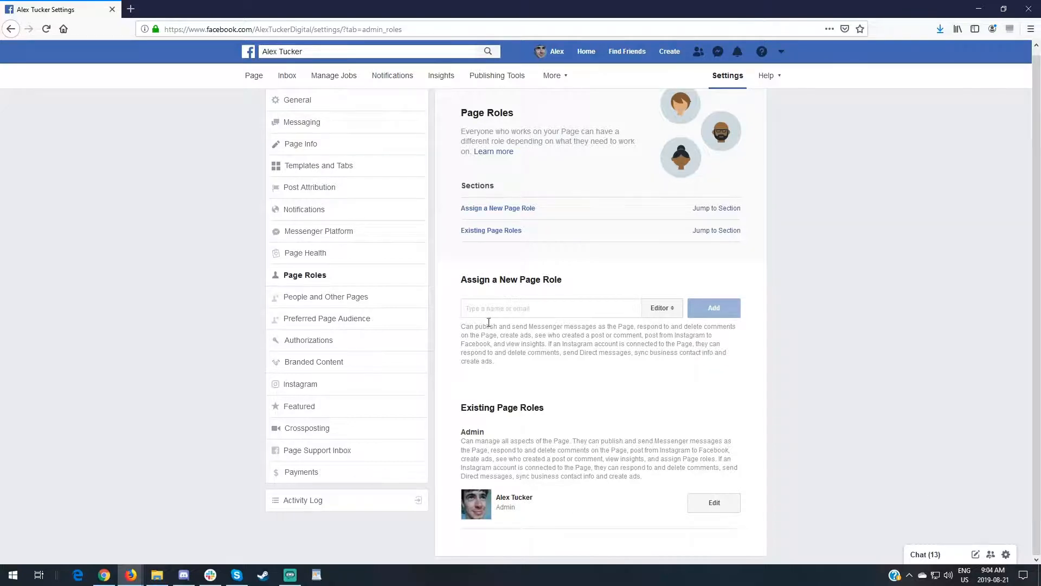
{"action": "scroll", "coordinate": [489, 322], "scroll_direction": "up", "scroll_amount": 1}
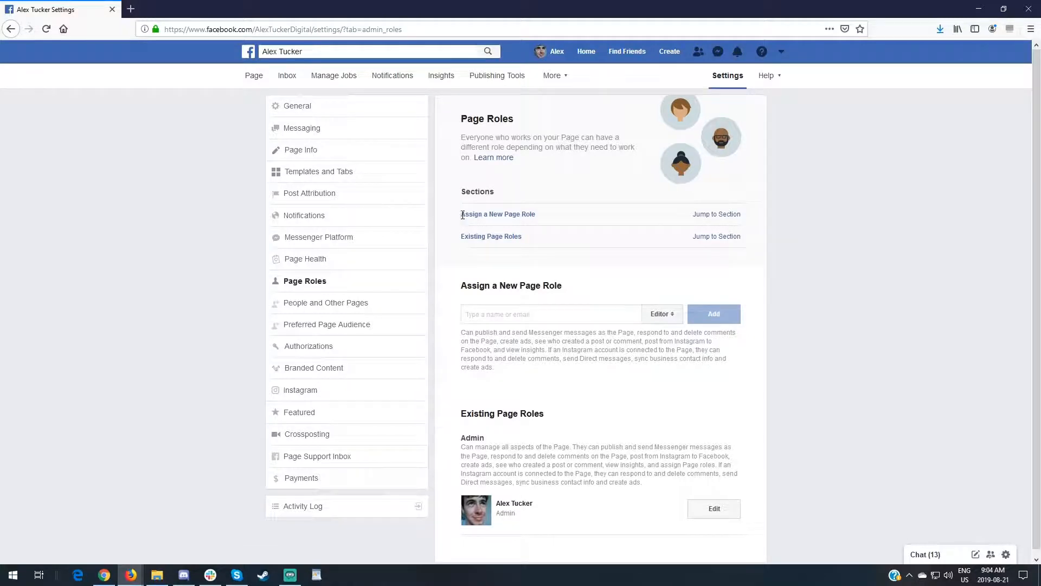
Browse the available Page templates in the Templates and Tabs settings, and close the list without choosing one
{"action": "left_click", "coordinate": [367, 177]}
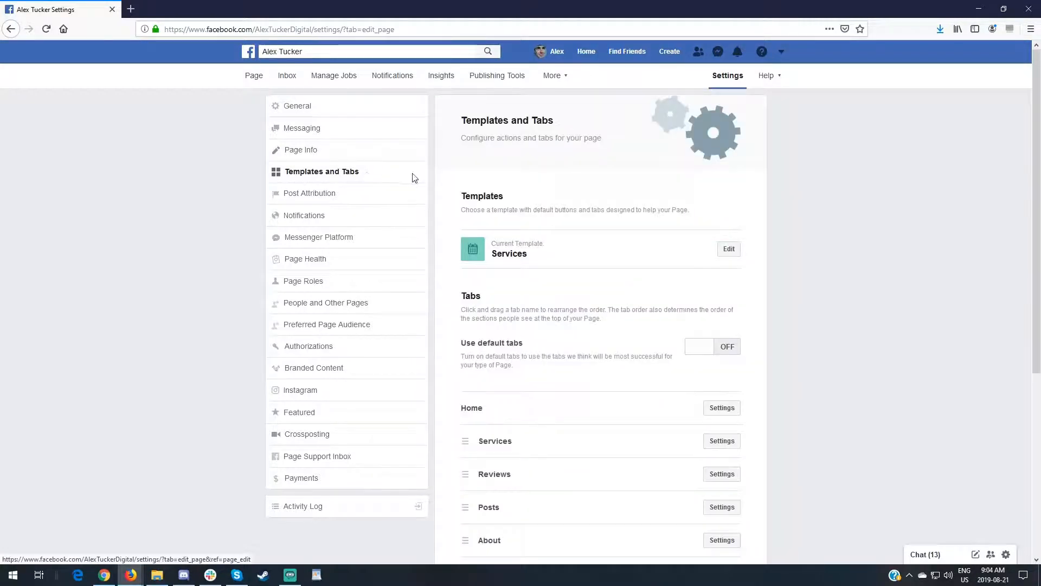
{"action": "scroll", "coordinate": [419, 173], "scroll_direction": "down", "scroll_amount": 2}
{"action": "scroll", "coordinate": [423, 179], "scroll_direction": "up", "scroll_amount": 2}
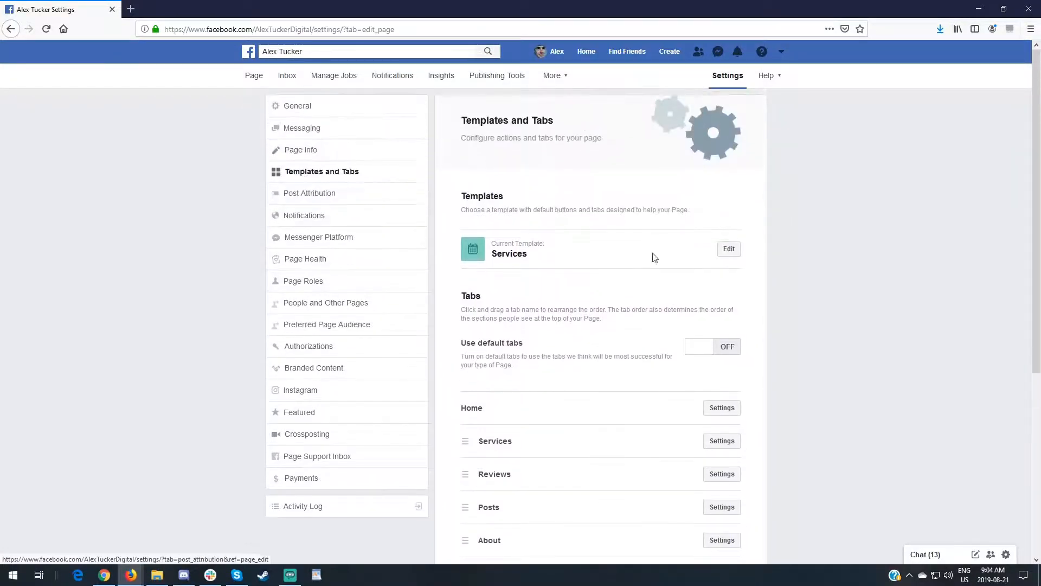
{"action": "left_click", "coordinate": [726, 251]}
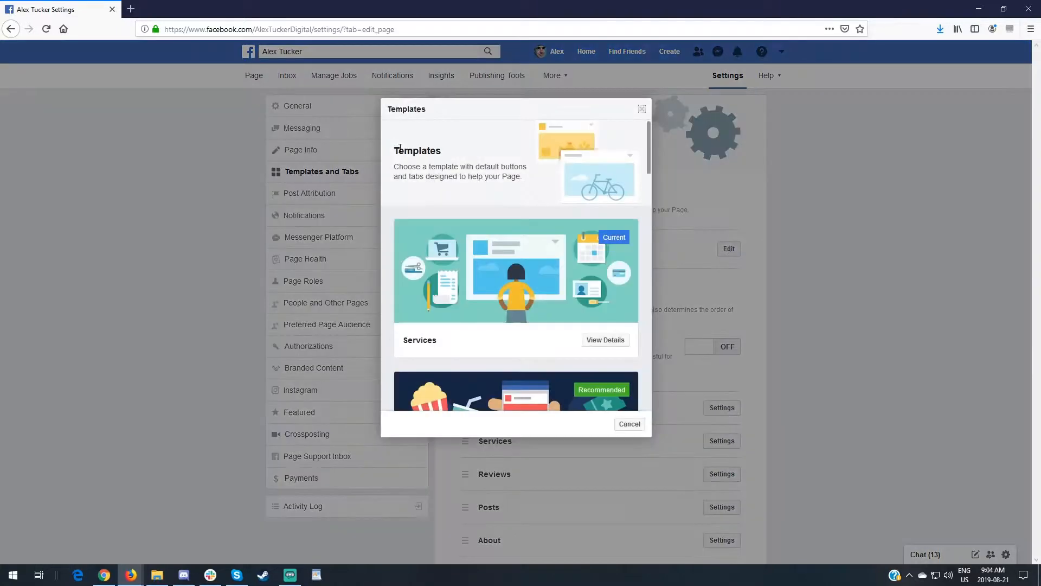
{"action": "scroll", "coordinate": [473, 182], "scroll_direction": "down", "scroll_amount": 4}
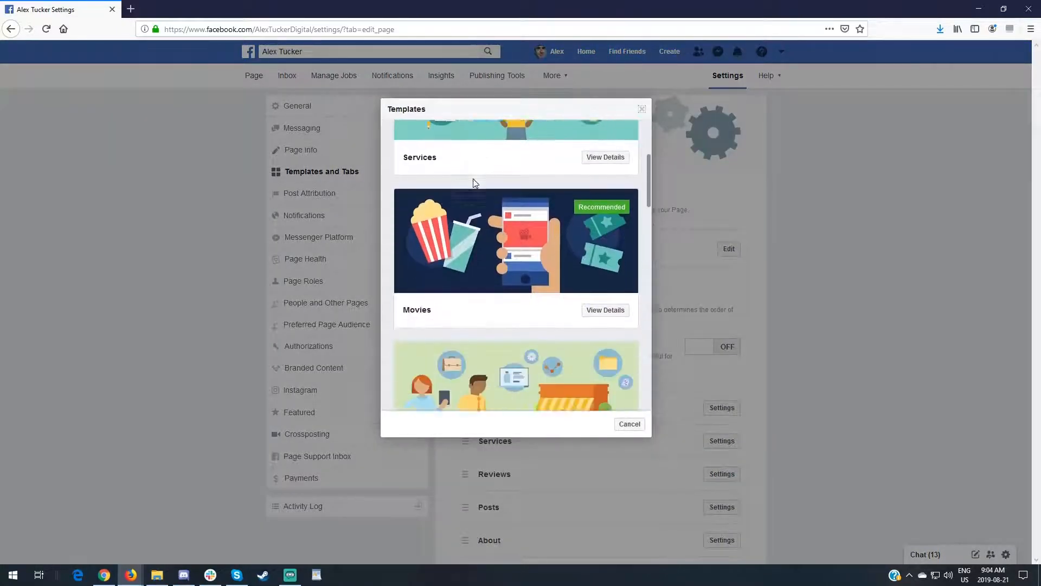
{"action": "scroll", "coordinate": [472, 178], "scroll_direction": "down", "scroll_amount": 4}
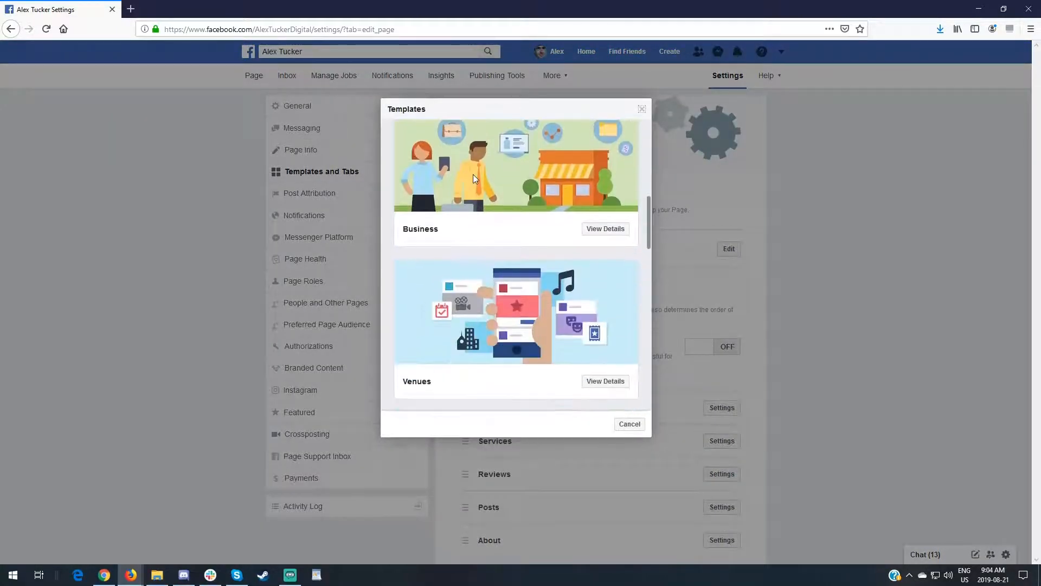
{"action": "scroll", "coordinate": [474, 178], "scroll_direction": "down", "scroll_amount": 7}
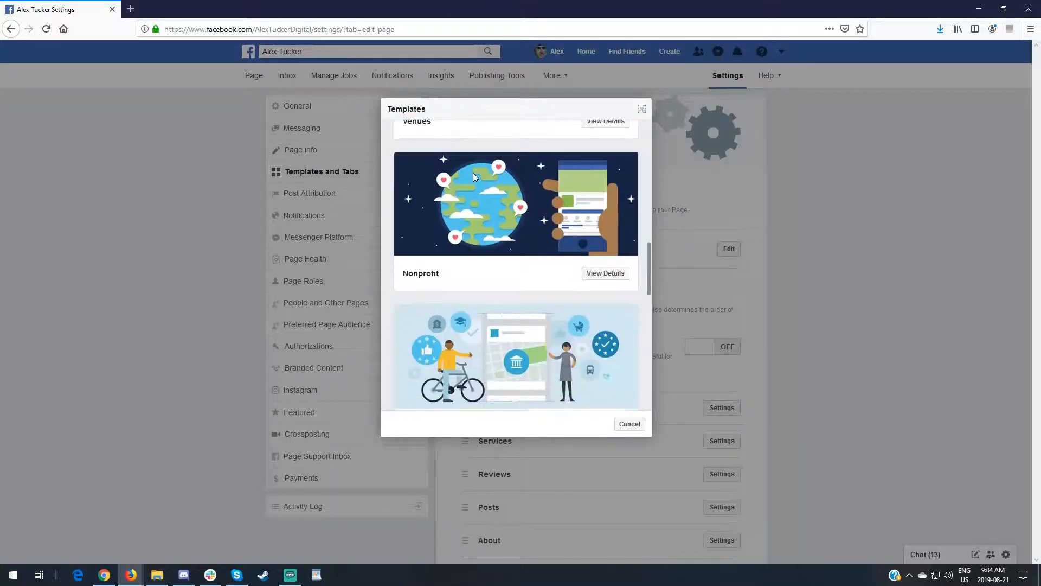
{"action": "scroll", "coordinate": [474, 177], "scroll_direction": "down", "scroll_amount": 7}
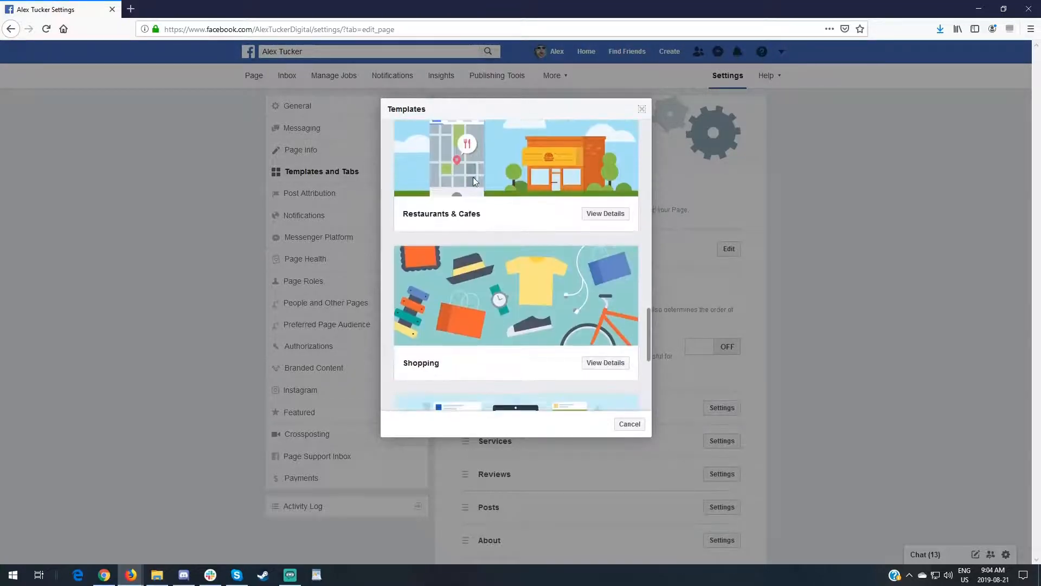
{"action": "scroll", "coordinate": [475, 179], "scroll_direction": "down", "scroll_amount": 3}
{"action": "scroll", "coordinate": [483, 193], "scroll_direction": "up", "scroll_amount": 15}
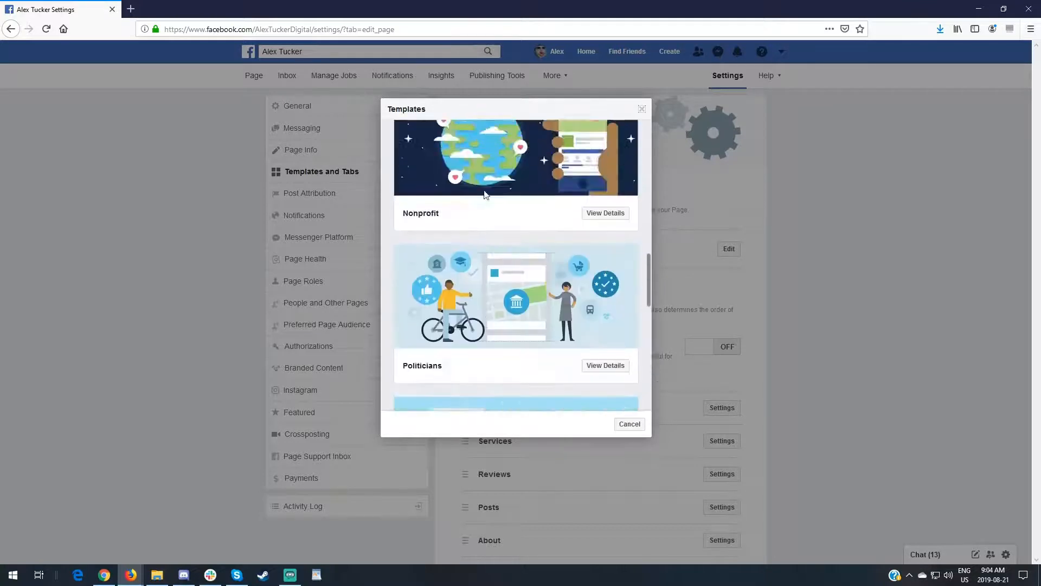
{"action": "scroll", "coordinate": [489, 197], "scroll_direction": "up", "scroll_amount": 4}
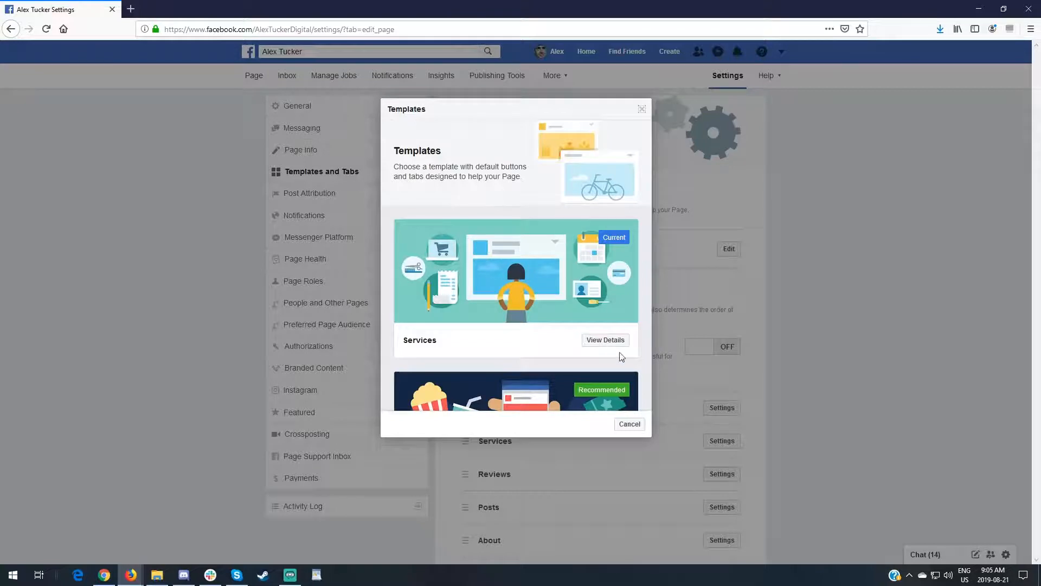
{"action": "left_click", "coordinate": [630, 425]}
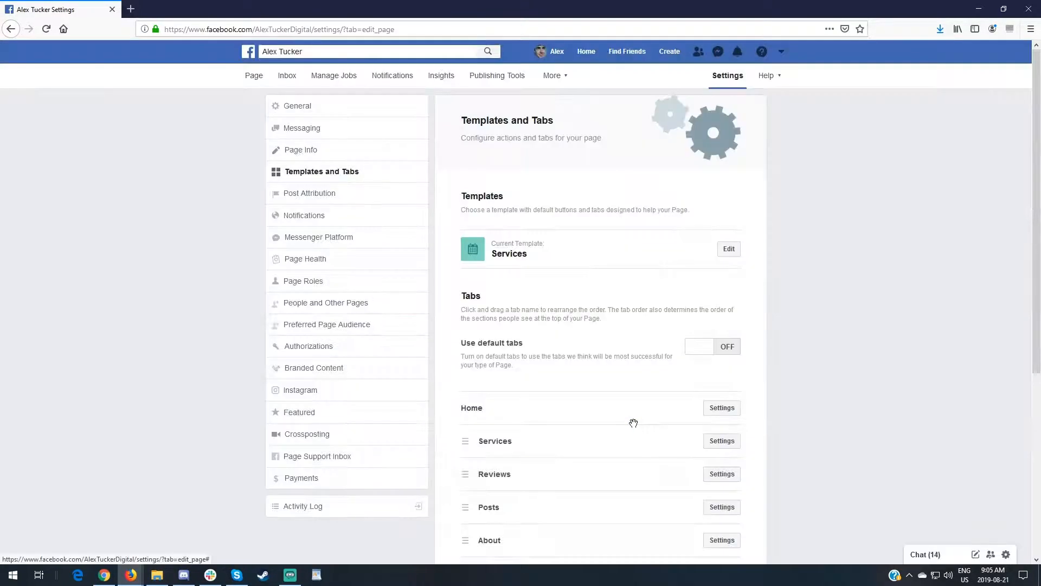
Examine the Page's list of tabs, their order and the default tabs option in the Templates and Tabs settings
{"action": "scroll", "coordinate": [564, 188], "scroll_direction": "down", "scroll_amount": 3}
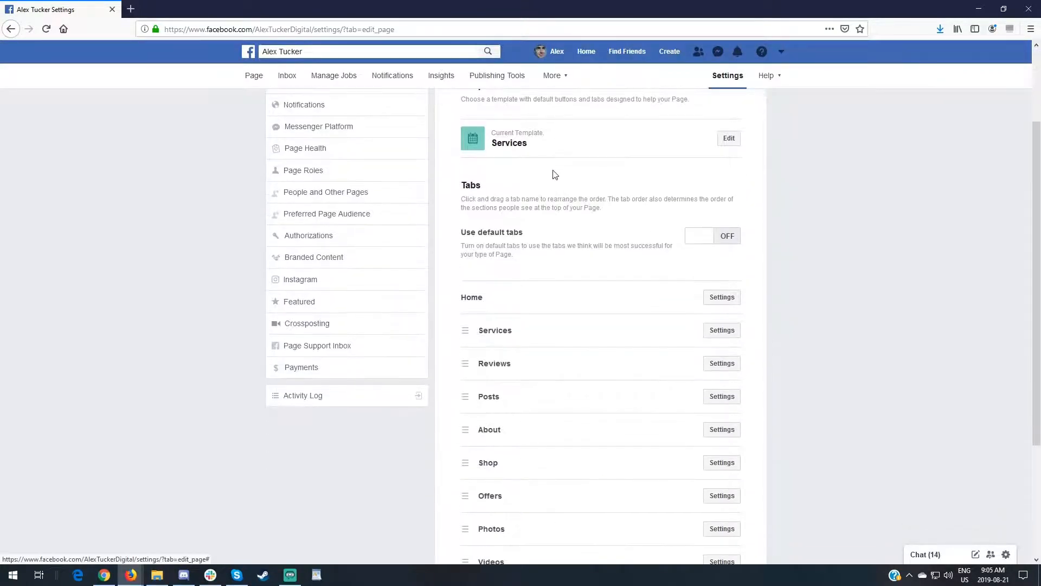
{"action": "scroll", "coordinate": [525, 174], "scroll_direction": "down", "scroll_amount": 1}
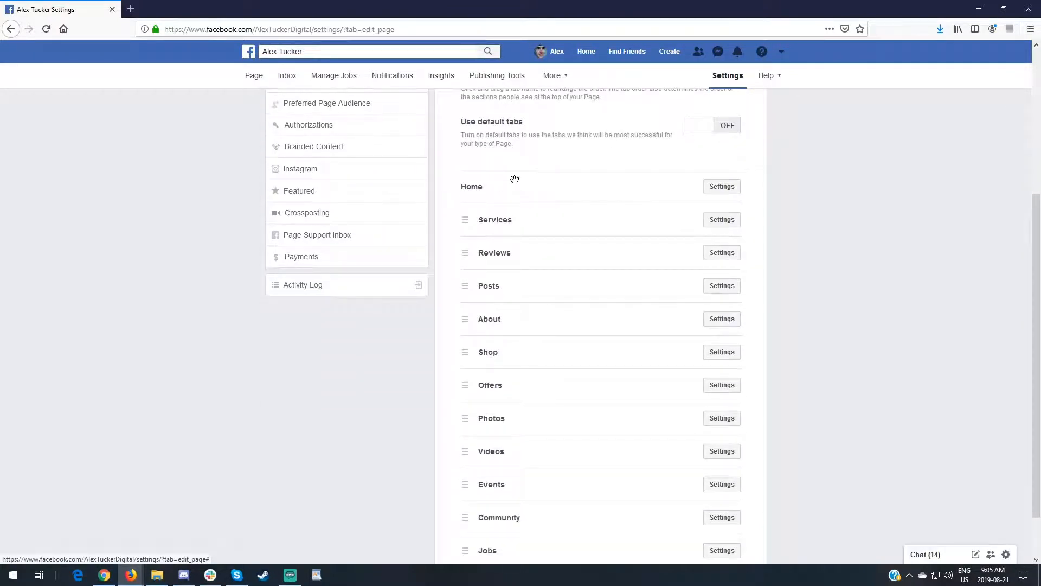
{"action": "scroll", "coordinate": [505, 107], "scroll_direction": "up", "scroll_amount": 2}
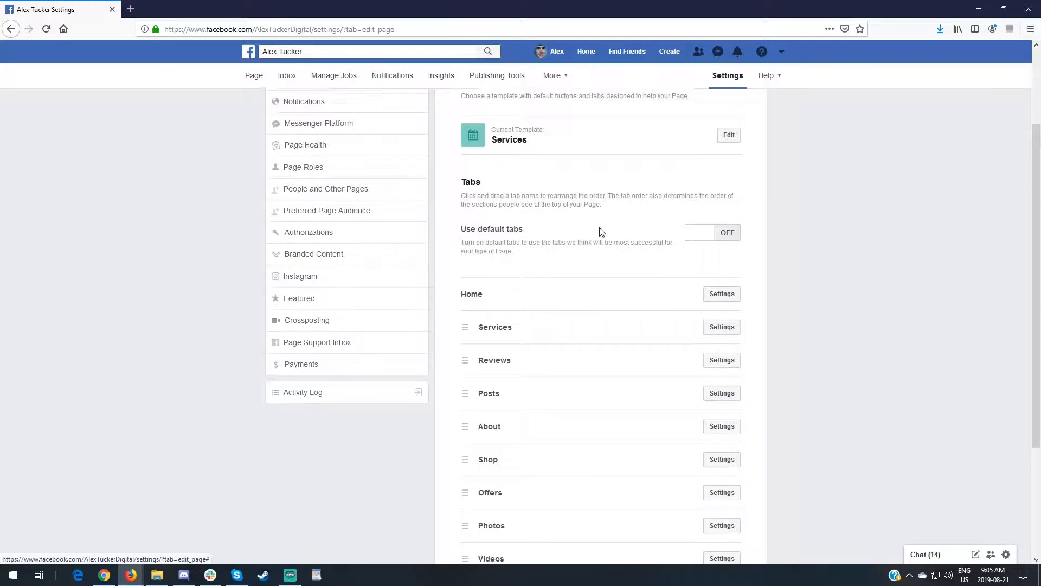
{"action": "scroll", "coordinate": [597, 222], "scroll_direction": "down", "scroll_amount": 2}
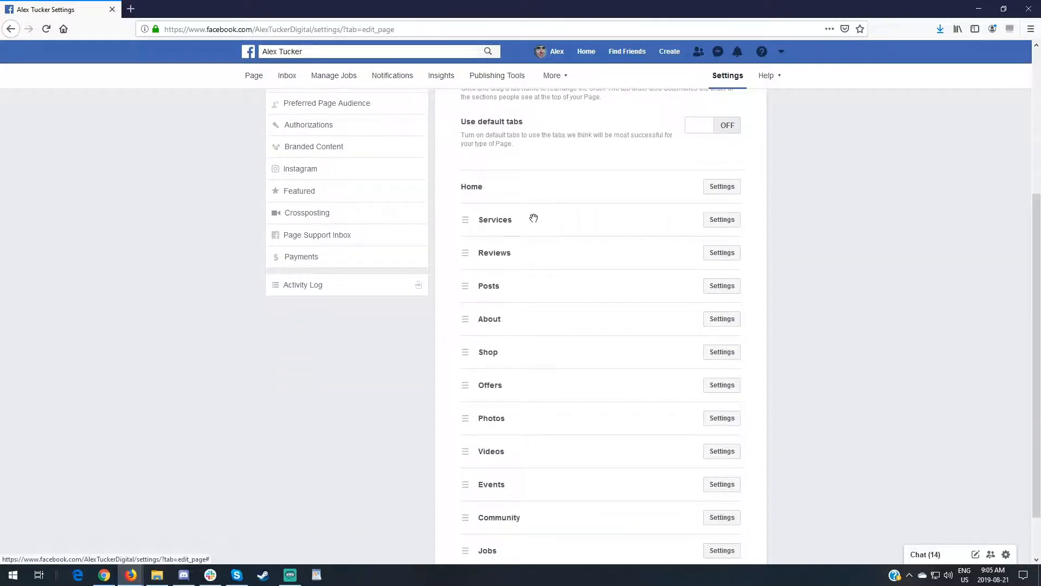
{"action": "mouse_move", "coordinate": [536, 219]}
{"action": "left_mouse_down"}
{"action": "mouse_move", "coordinate": [539, 258]}
{"action": "mouse_move", "coordinate": [535, 219]}
{"action": "left_mouse_up"}
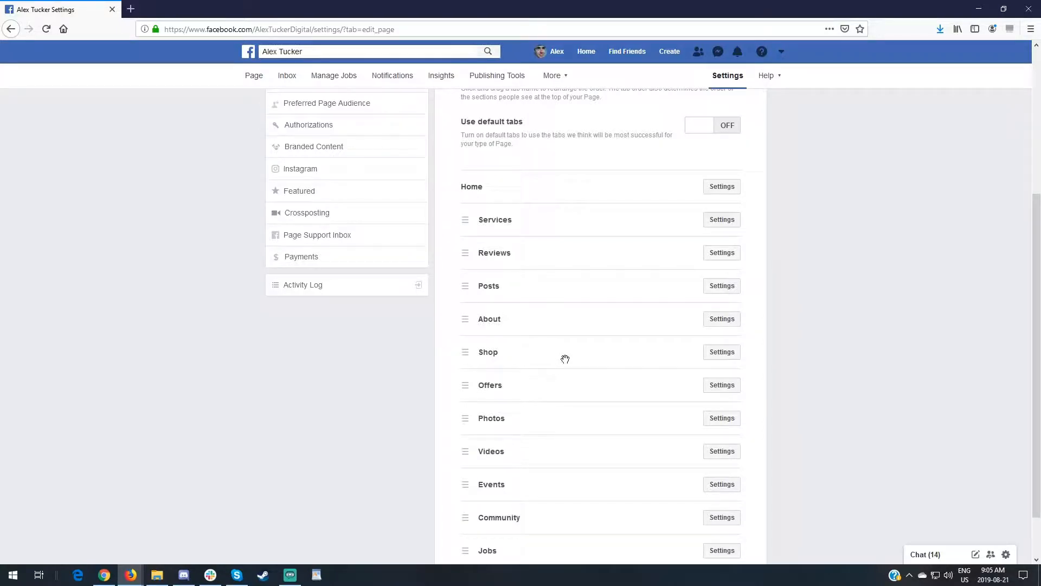
{"action": "scroll", "coordinate": [500, 227], "scroll_direction": "up", "scroll_amount": 1}
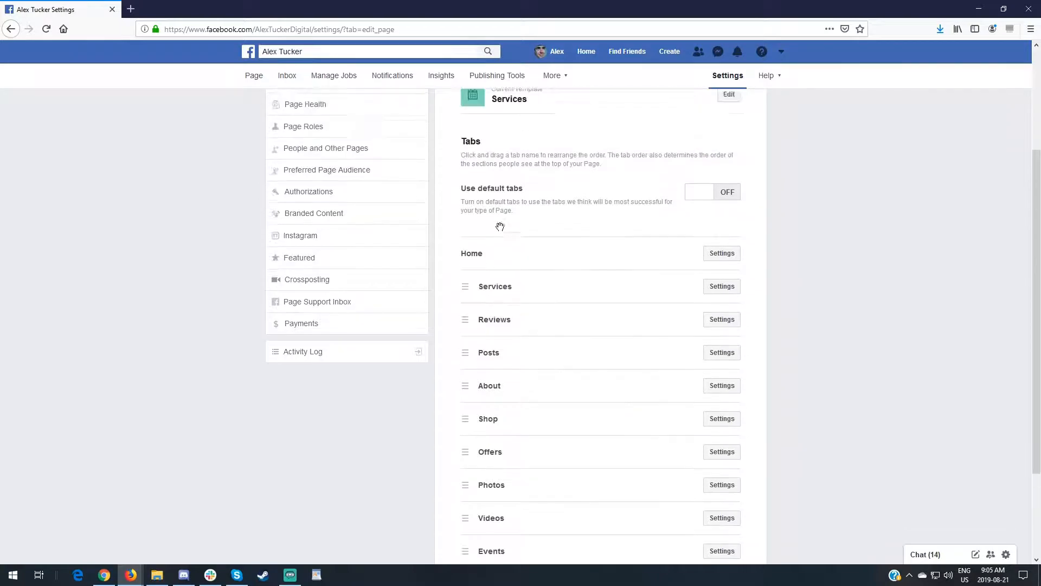
{"action": "scroll", "coordinate": [500, 226], "scroll_direction": "up", "scroll_amount": 1}
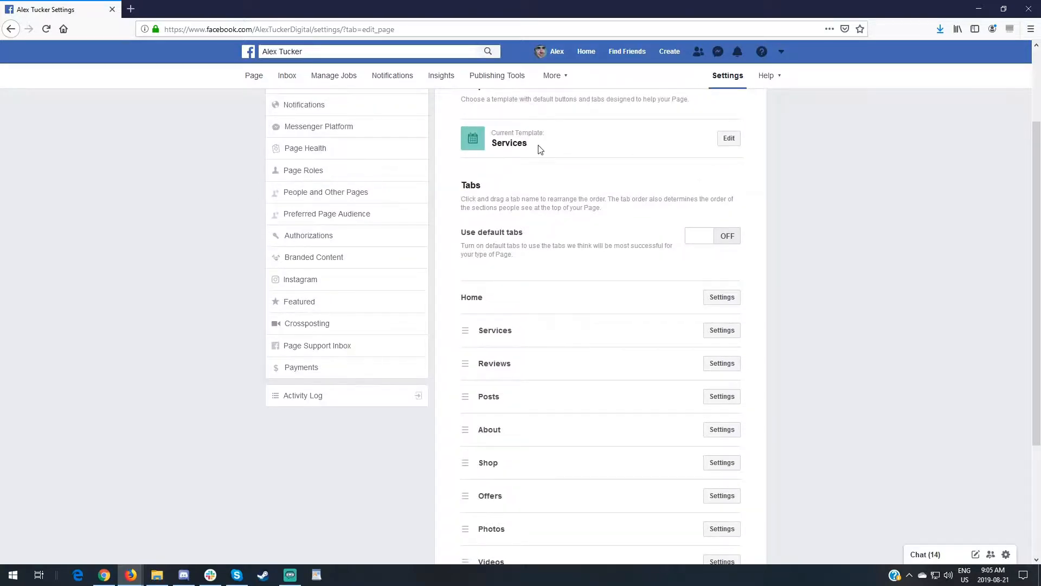
{"action": "scroll", "coordinate": [543, 151], "scroll_direction": "down", "scroll_amount": 2}
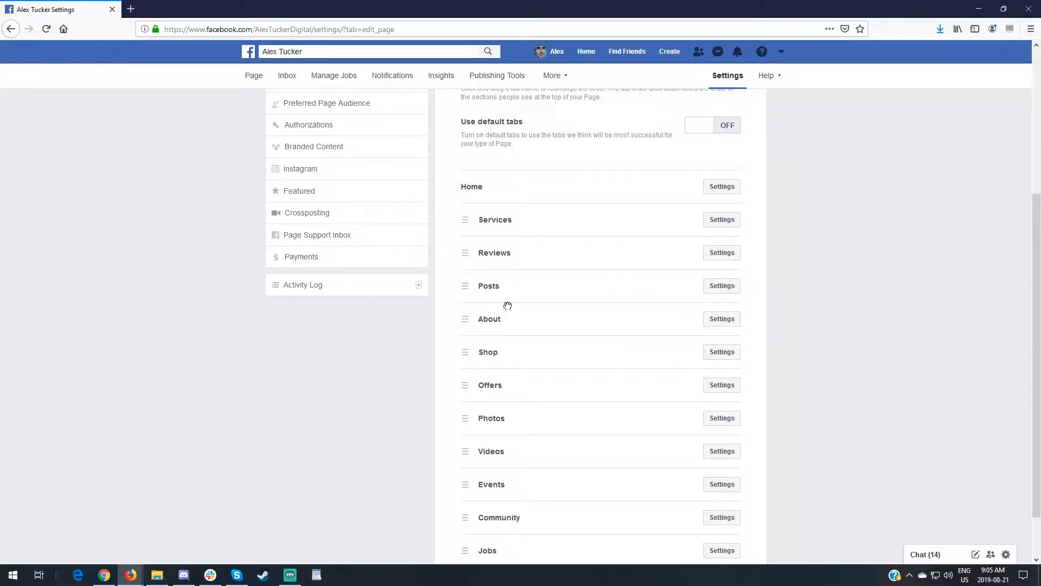
{"action": "scroll", "coordinate": [511, 282], "scroll_direction": "down", "scroll_amount": 1}
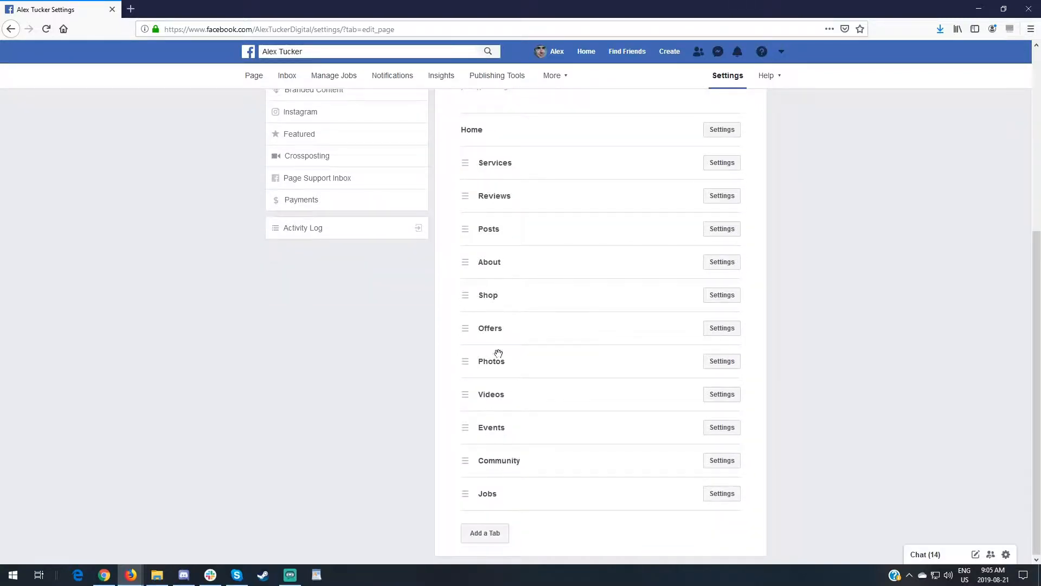
{"action": "scroll", "coordinate": [502, 308], "scroll_direction": "up", "scroll_amount": 3}
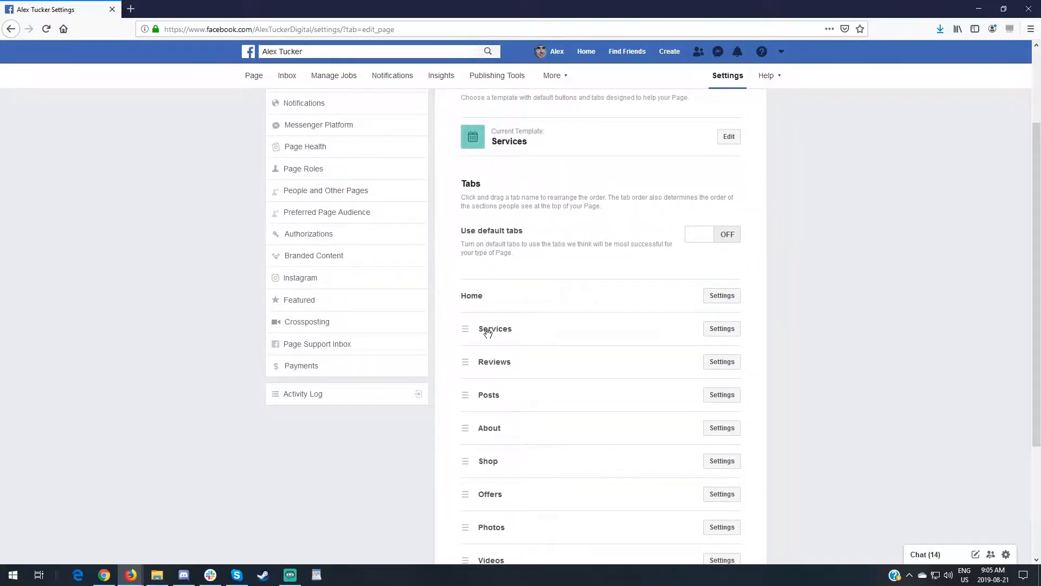
{"action": "scroll", "coordinate": [488, 337], "scroll_direction": "up", "scroll_amount": 2}
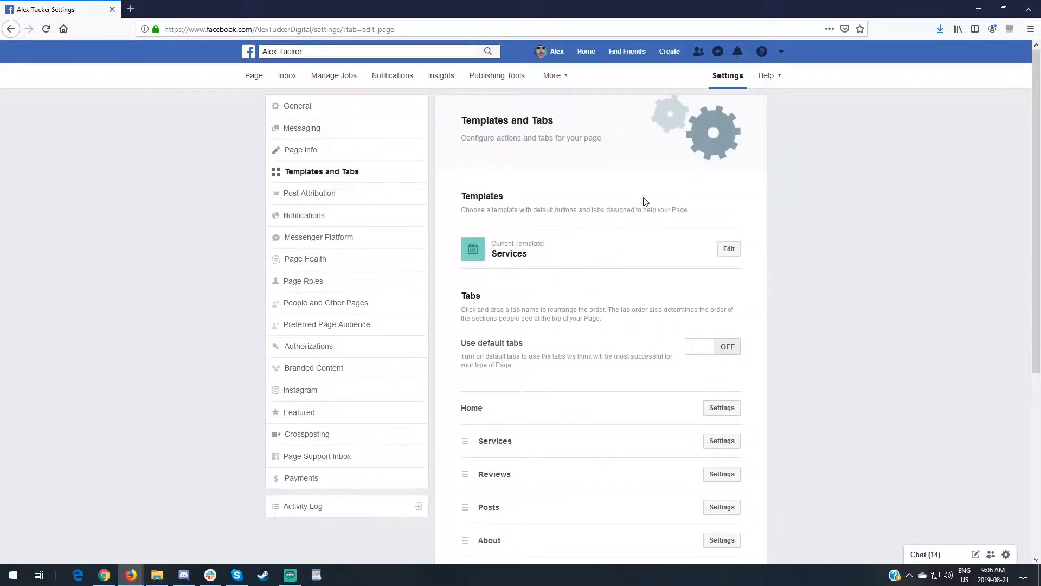
{"action": "scroll", "coordinate": [648, 203], "scroll_direction": "down", "scroll_amount": 5}
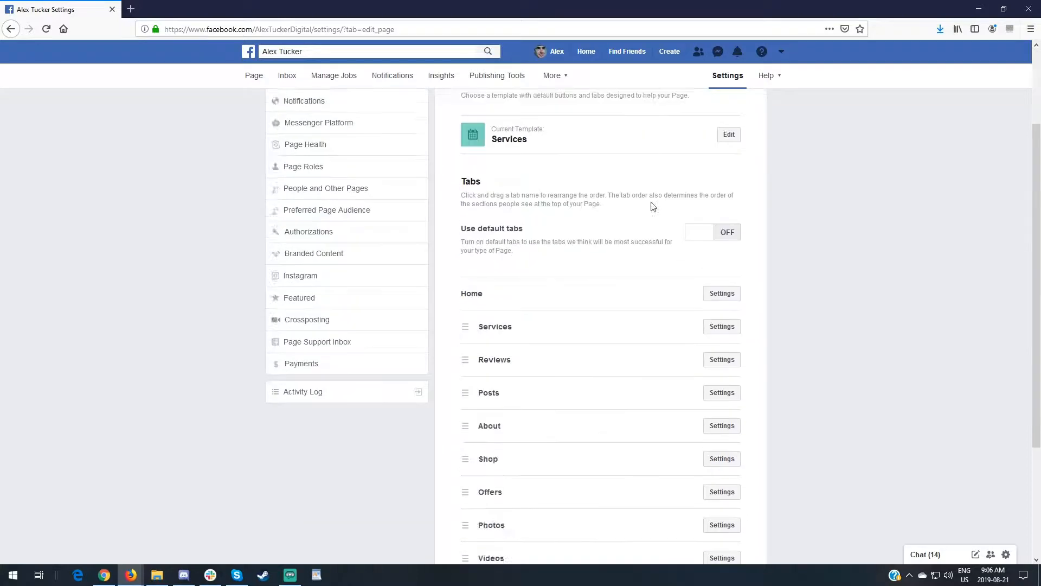
{"action": "scroll", "coordinate": [648, 205], "scroll_direction": "up", "scroll_amount": 5}
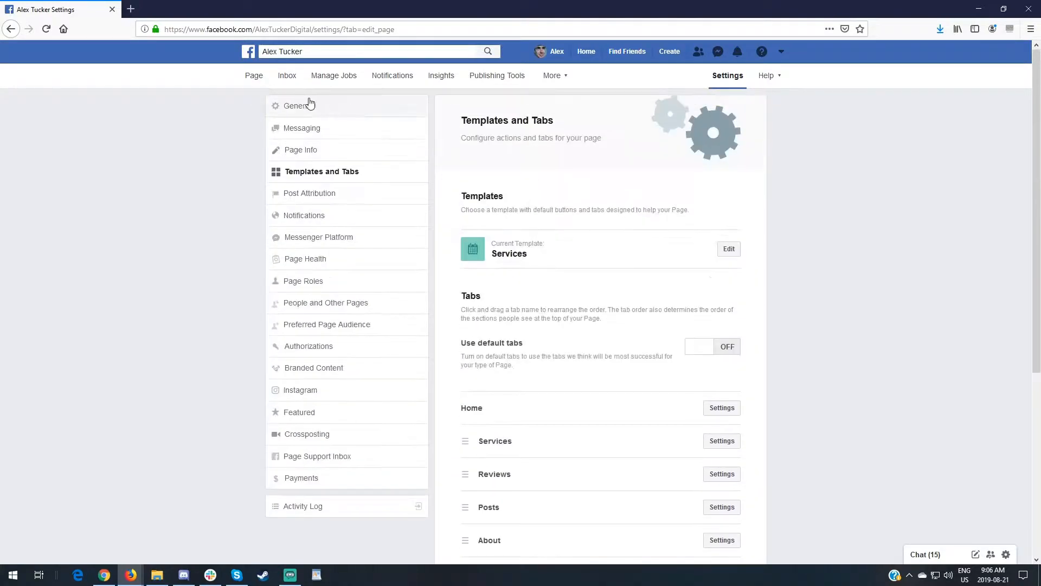
Return to the Page, view it as a Page visitor, and close the Messenger chat window
{"action": "left_click", "coordinate": [255, 77]}
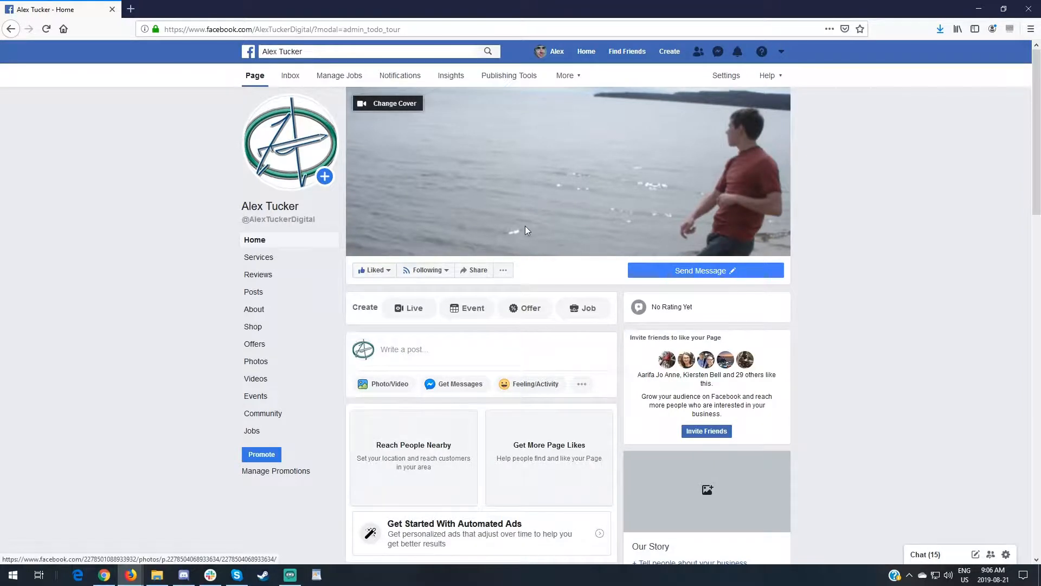
{"action": "left_click", "coordinate": [504, 271]}
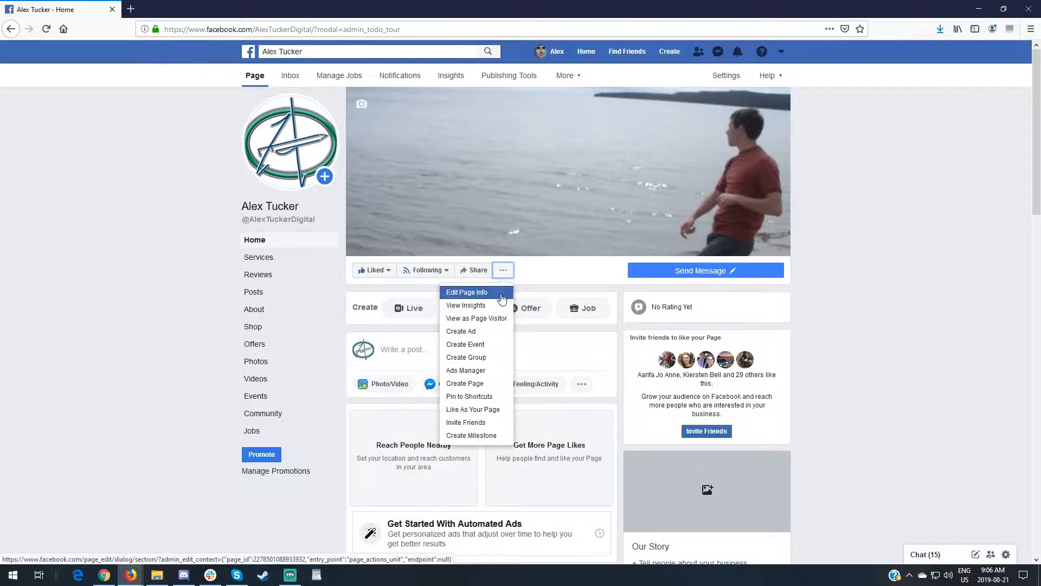
{"action": "left_click", "coordinate": [506, 321]}
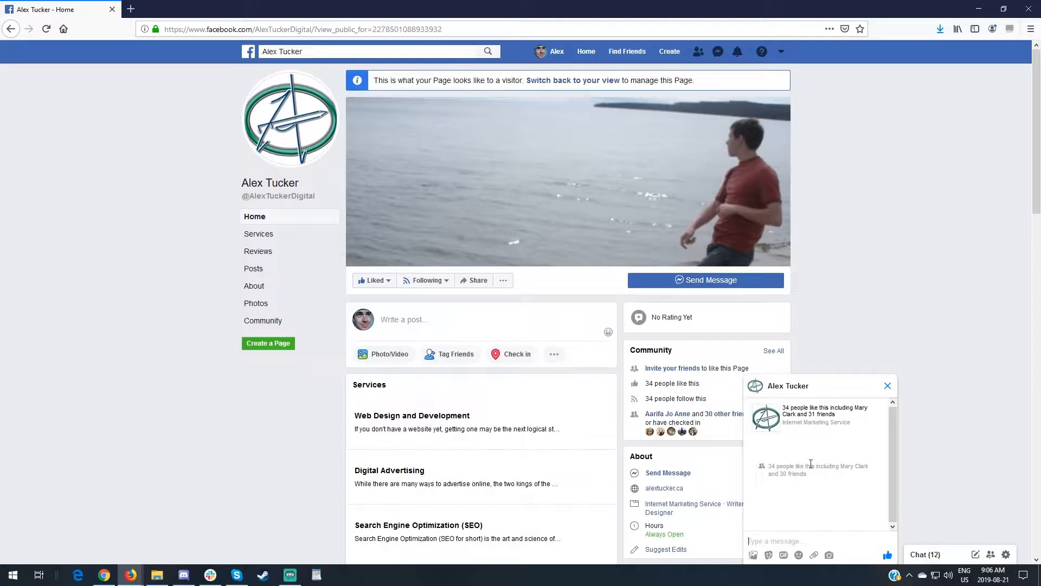
{"action": "left_click", "coordinate": [888, 386]}
Look through the visitor view of the Page, including its services, posts, navigation tabs and About information
{"action": "scroll", "coordinate": [569, 311], "scroll_direction": "down", "scroll_amount": 1}
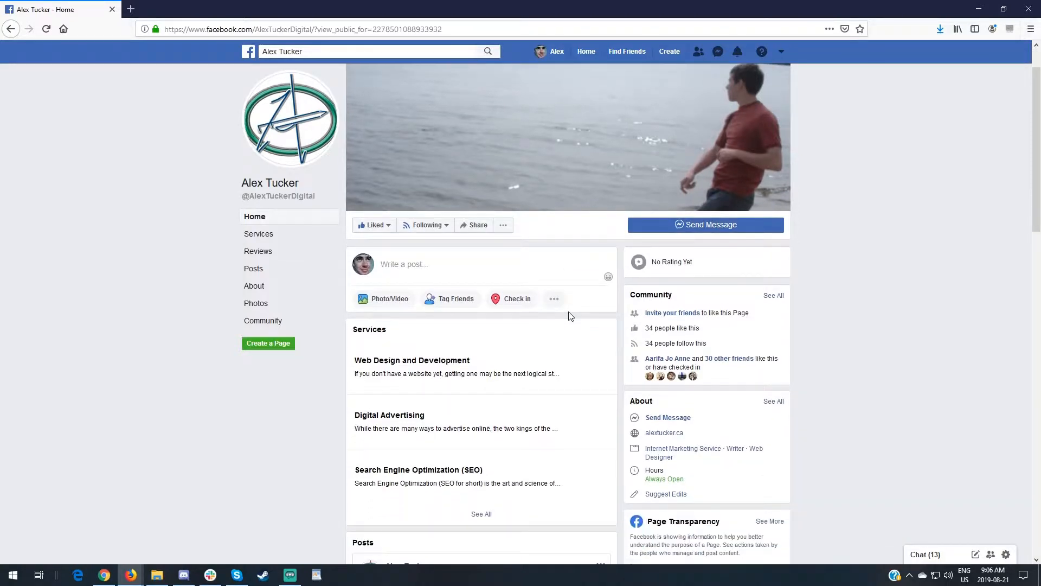
{"action": "scroll", "coordinate": [574, 314], "scroll_direction": "down", "scroll_amount": 3}
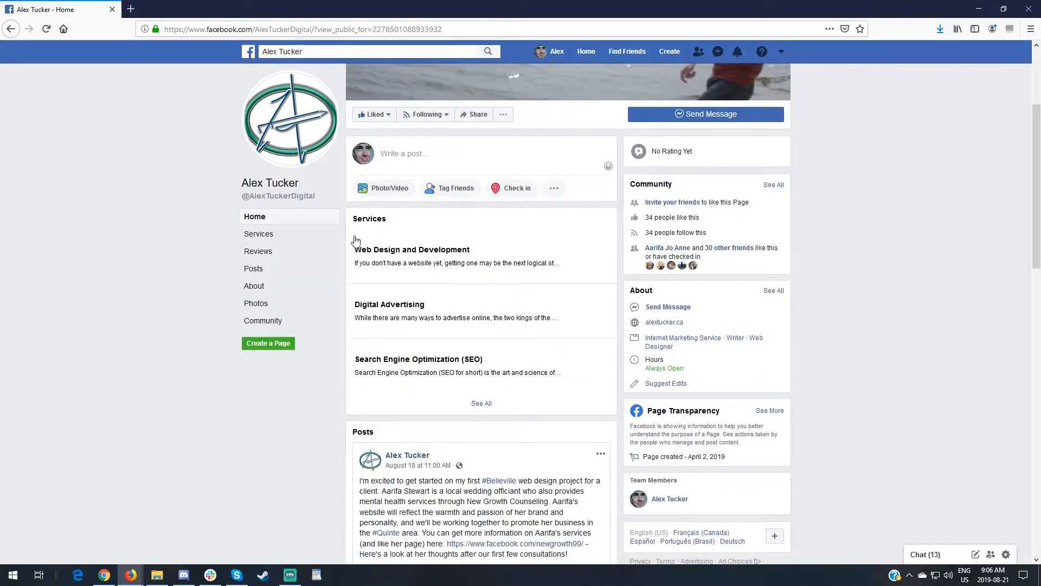
{"action": "scroll", "coordinate": [359, 215], "scroll_direction": "down", "scroll_amount": 3}
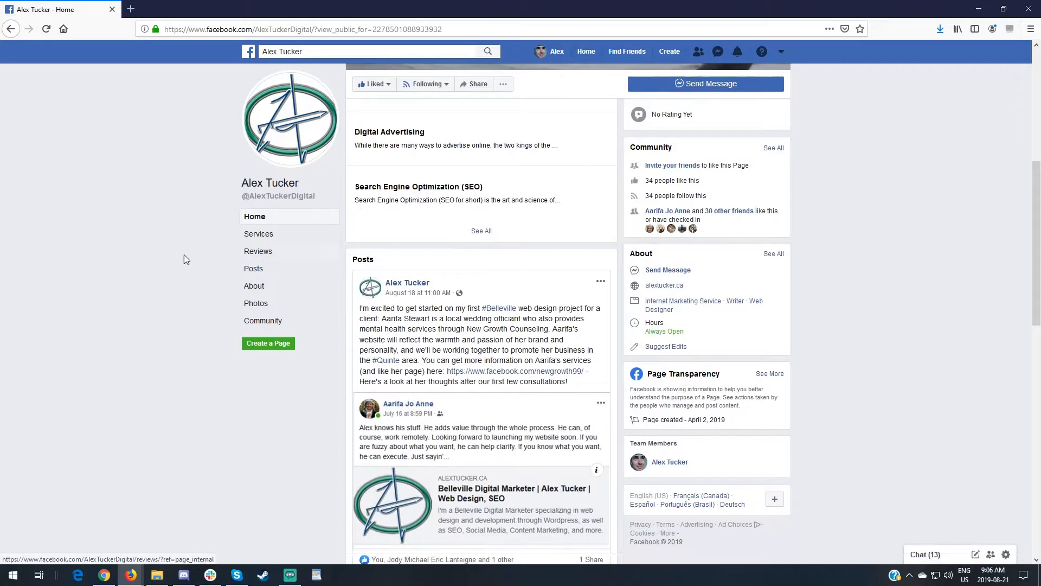
{"action": "scroll", "coordinate": [377, 247], "scroll_direction": "down", "scroll_amount": 1}
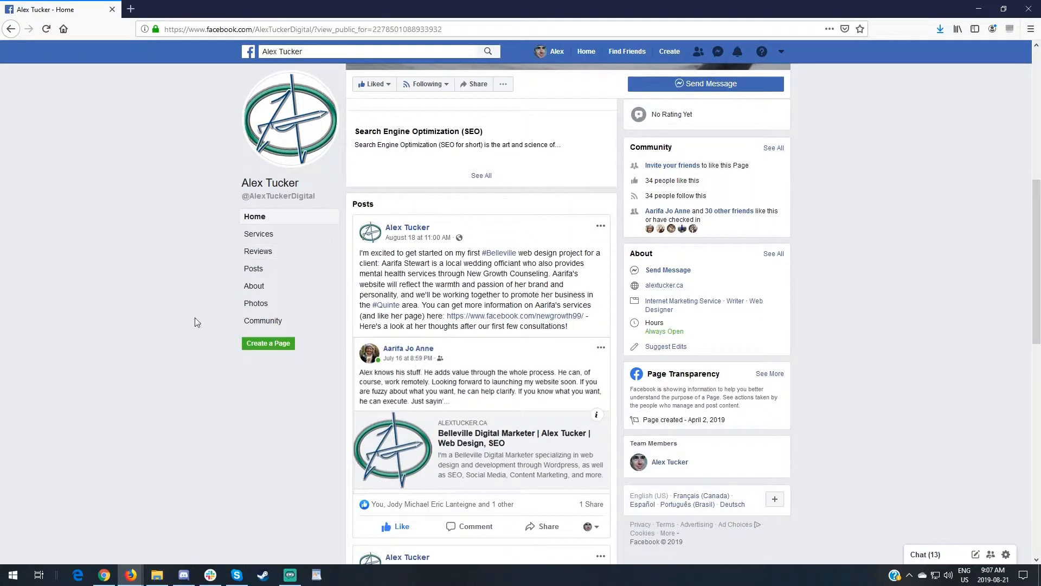
{"action": "scroll", "coordinate": [201, 318], "scroll_direction": "up", "scroll_amount": 4}
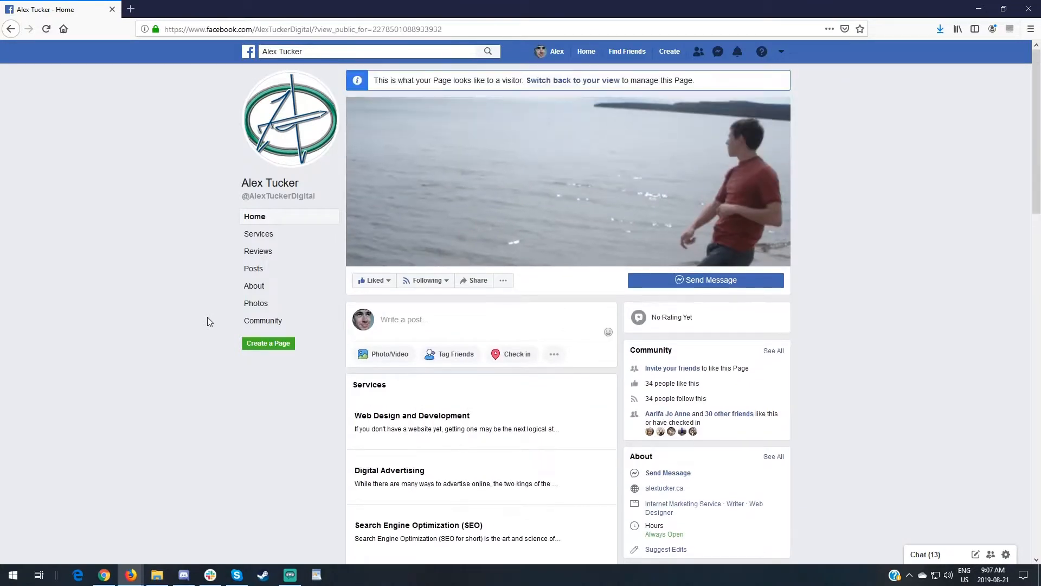